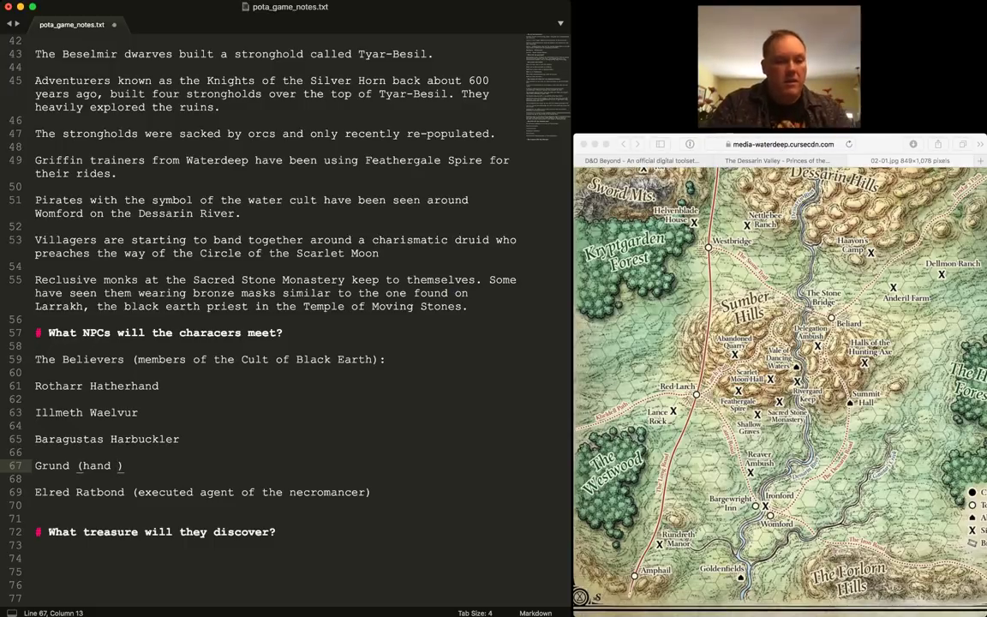
- Describe Grund in the NPC list as "simpleton who follows Illmeth" in parentheses and save the notes
key(BackSpace)
text(of the Cult)
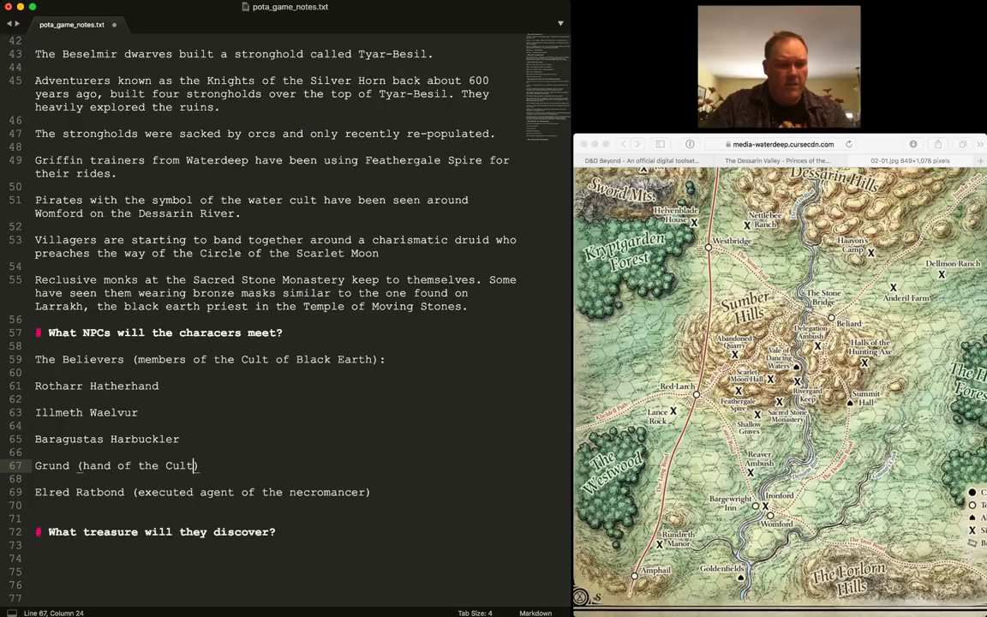
key(alt+shift+Left)
key(alt+shift+Left)
key(alt+shift+Left)
key(alt+shift+Left)
text(simpleton)
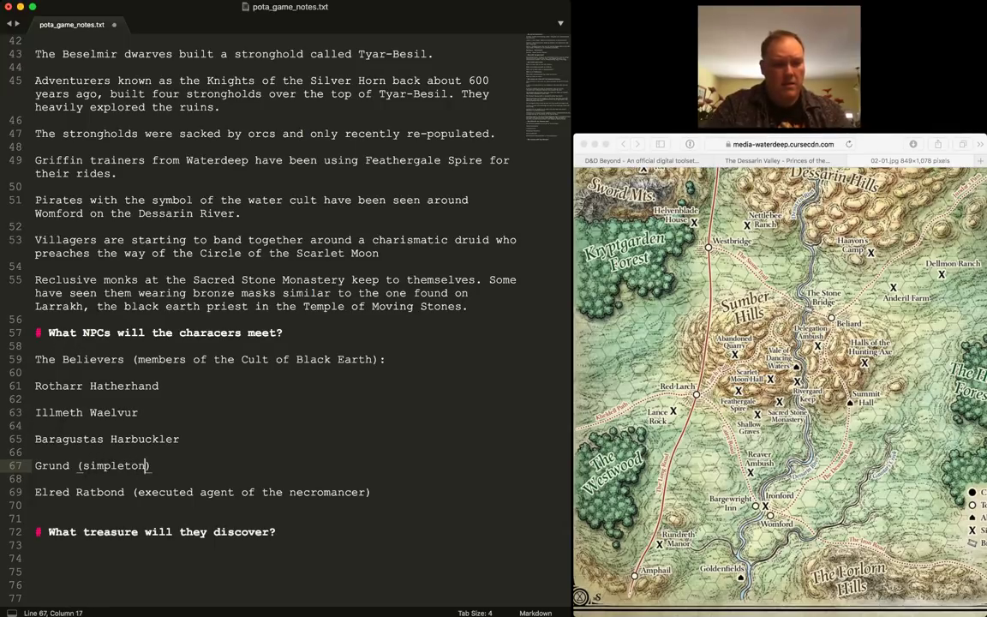
text( who fol)
text(lows Illme)
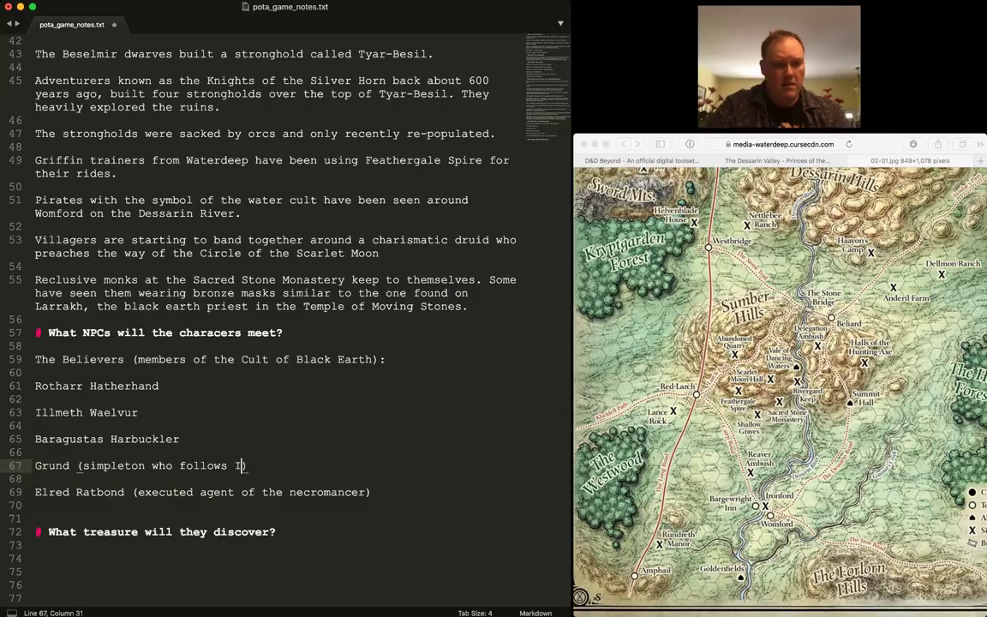
text(th)
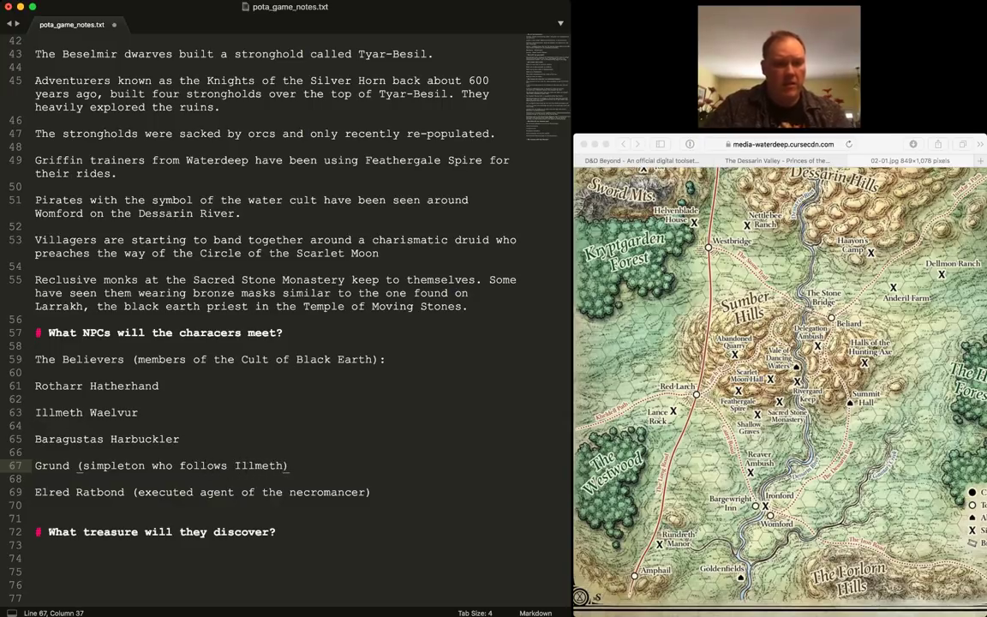
key(super+s)
- Remove the extra blank line above the "What treasure will they discover?" heading, add an empty line under the heading, and save
click(371, 506)
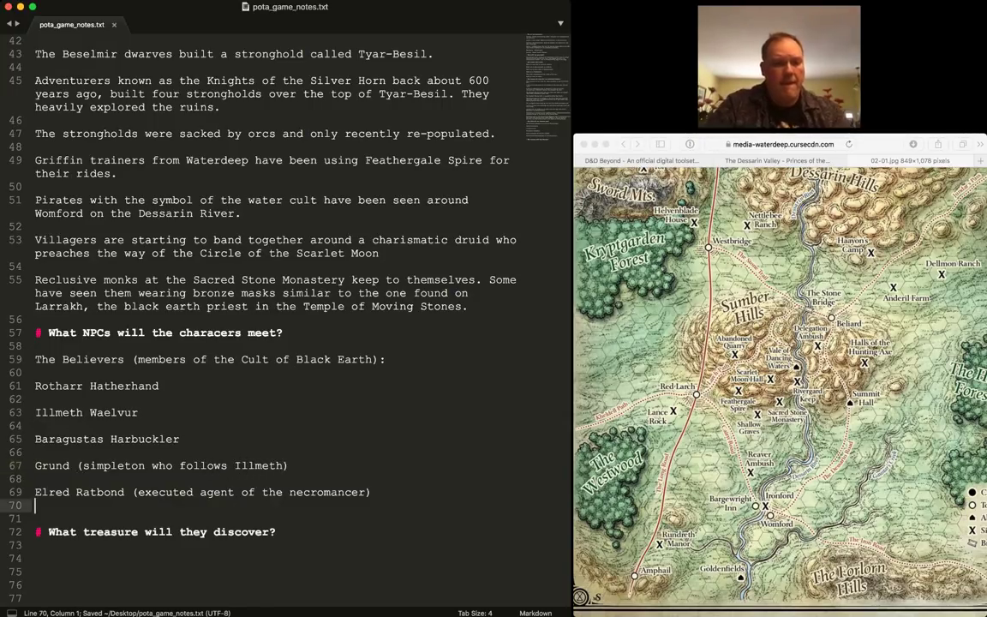
scroll(257, 283, up, 1)
click(35, 545)
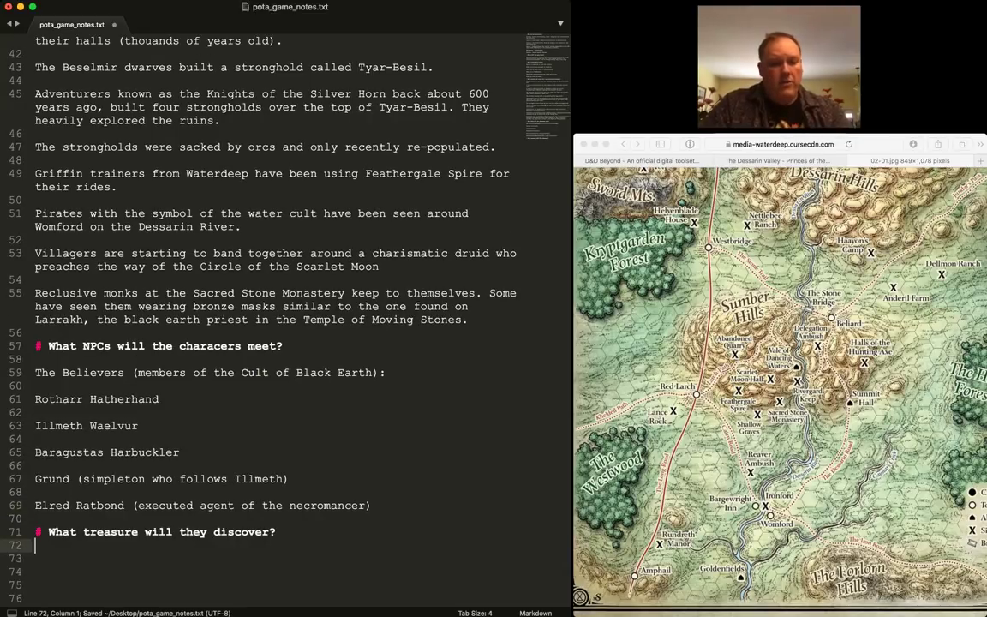
key(Return)
key(super+s)
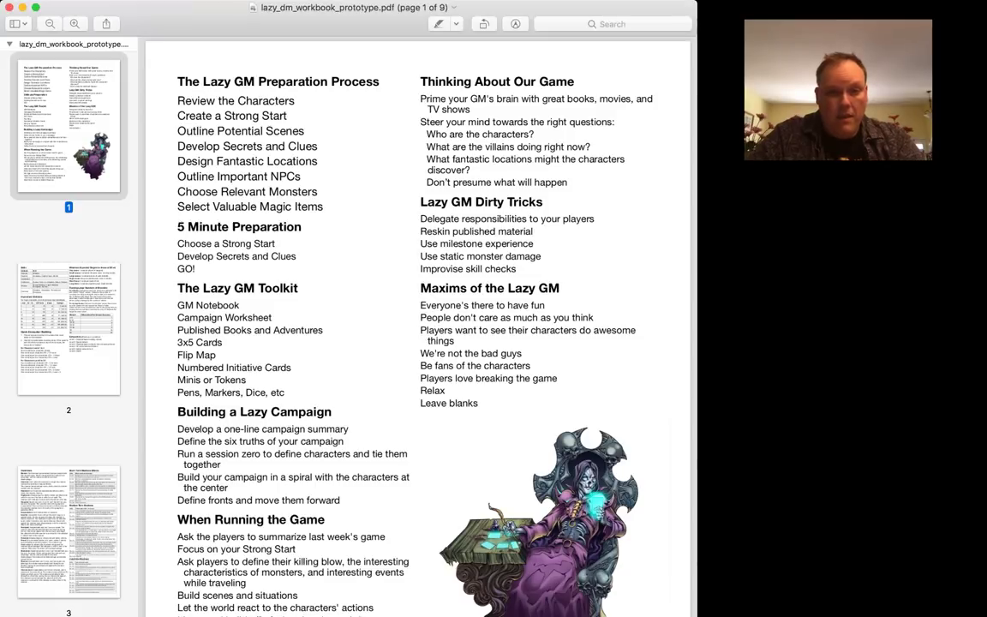
- Look through the lazy_dm_workbook_prototype.pdf workbook up to the random Items tables on page 6
scroll(418, 325, down, 10)
scroll(418, 325, down, 15)
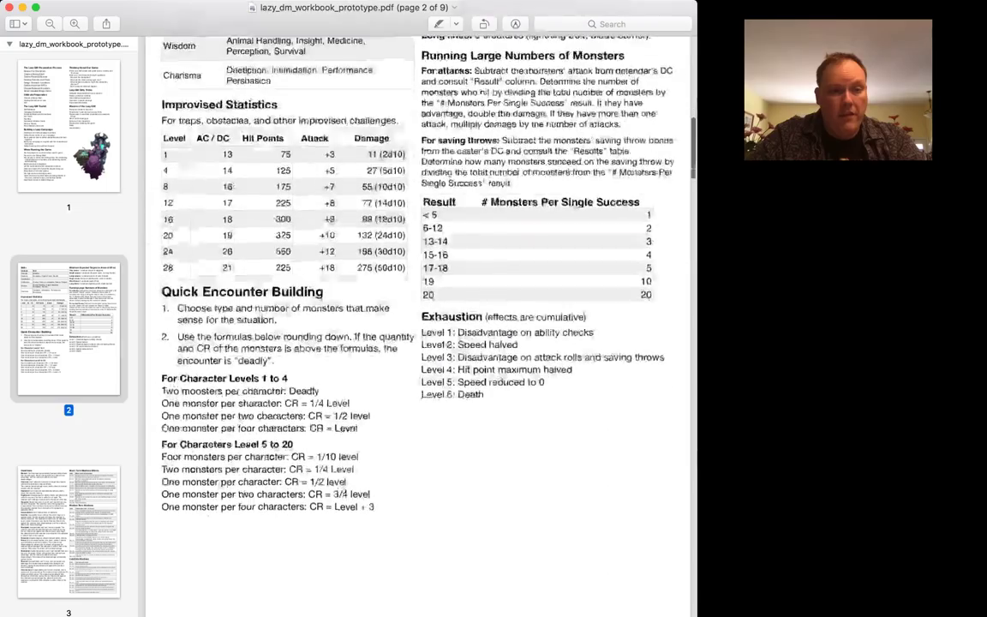
scroll(418, 326, down, 15)
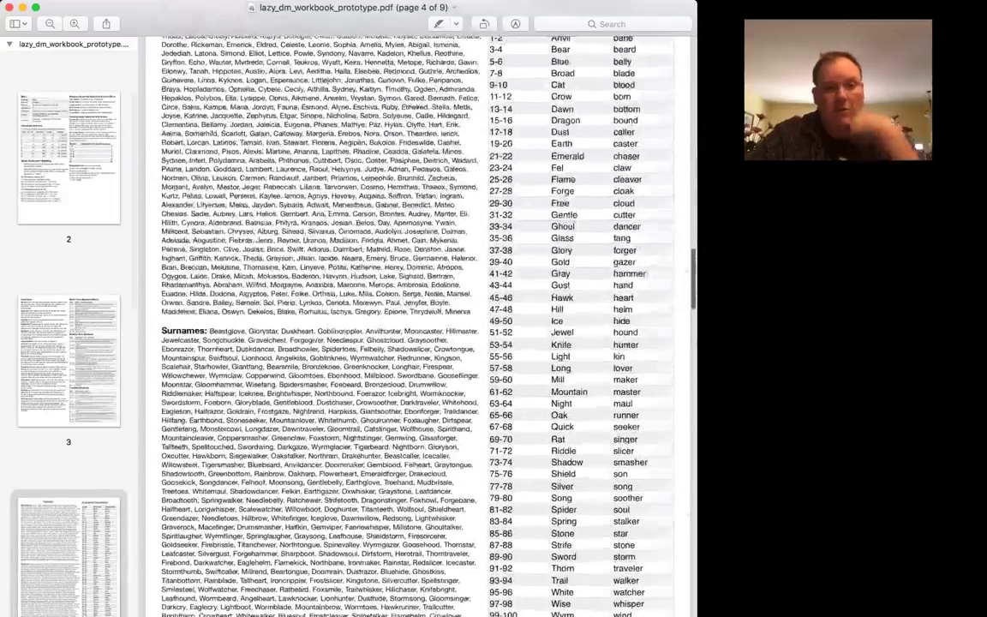
scroll(419, 325, down, 15)
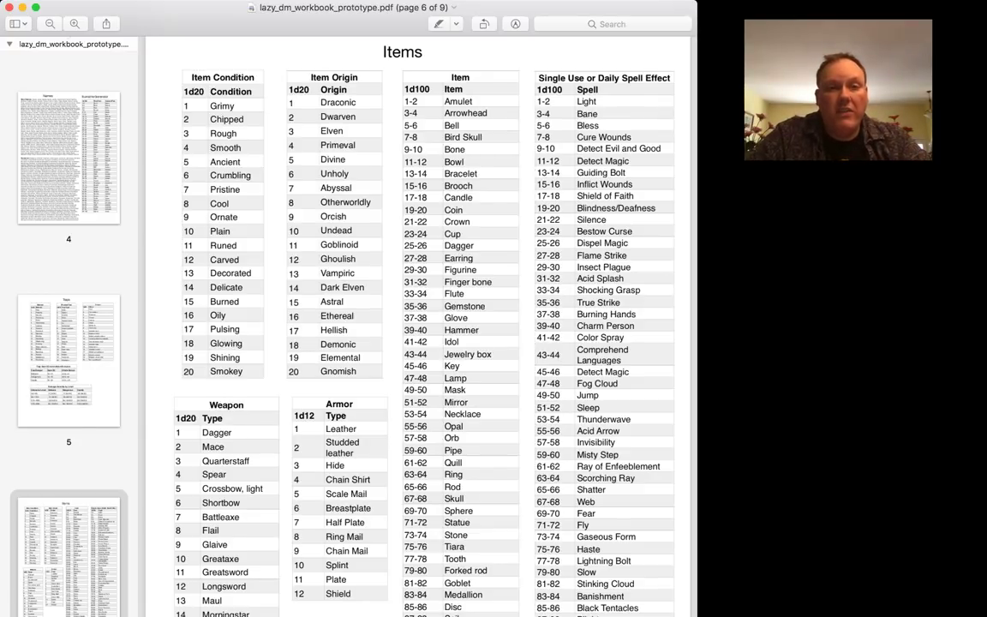
scroll(419, 326, down, 1)
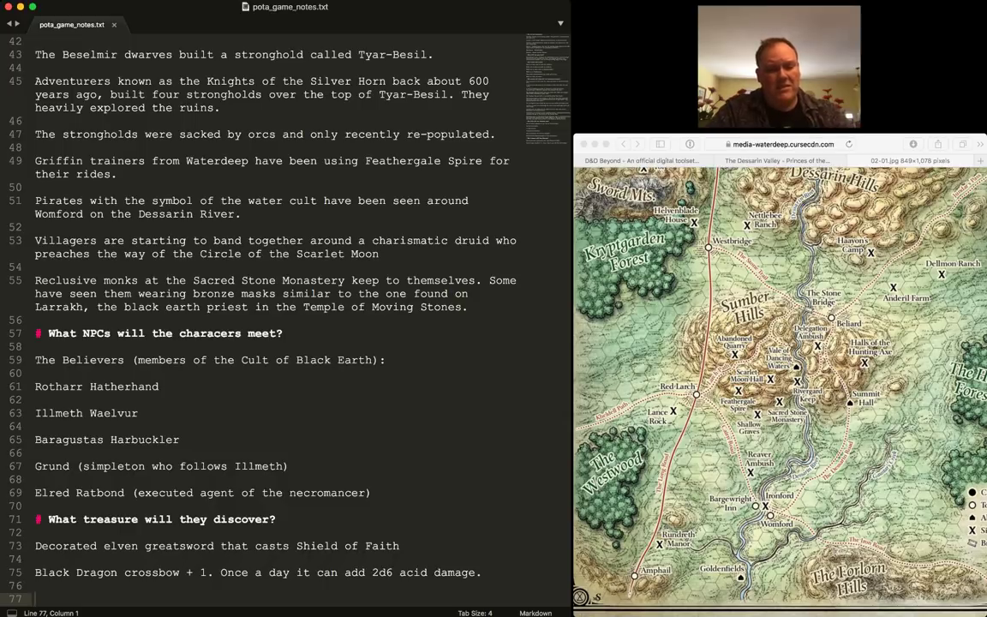
- Save the game notes with the treasure entries at the end of the file
key(super+s)
scroll(257, 291, down, 2)
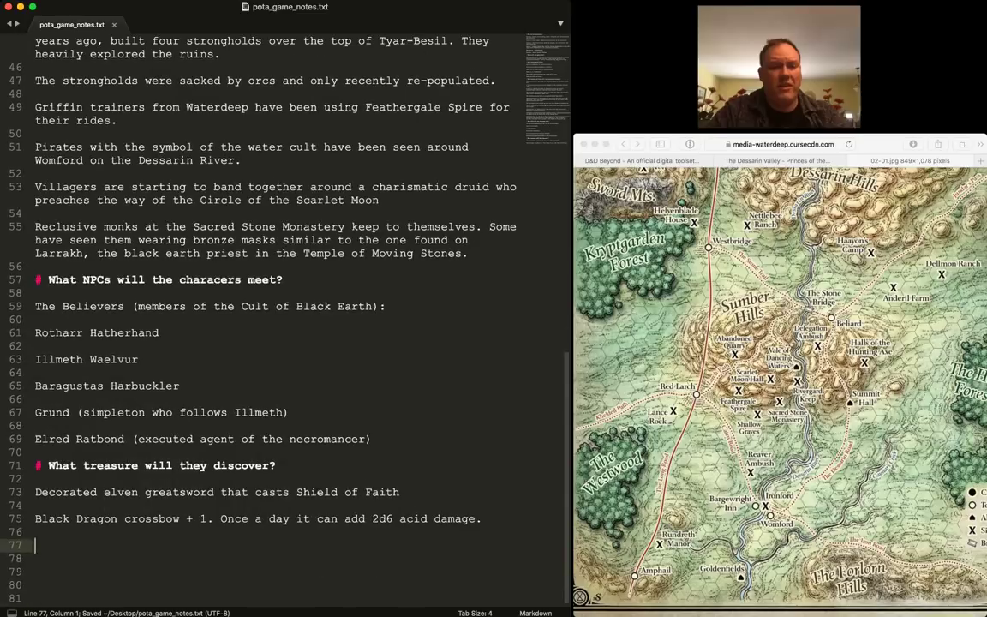
scroll(257, 292, up, 15)
scroll(283, 317, down, 15)
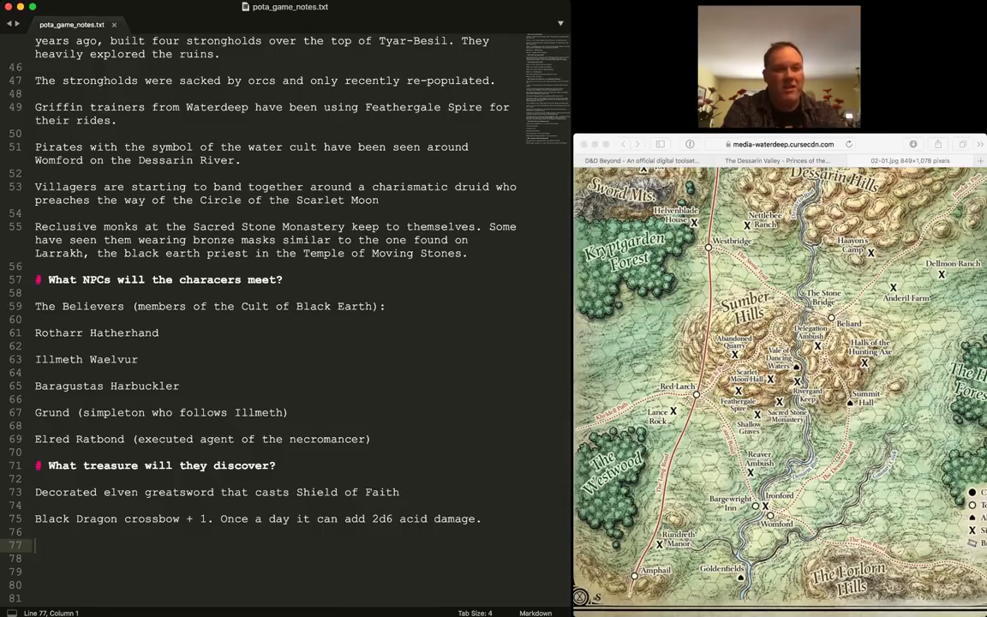
- Review the game notes from the characters and possible scenes through the secrets, NPCs and treasure
scroll(260, 287, up, 5)
scroll(260, 288, up, 10)
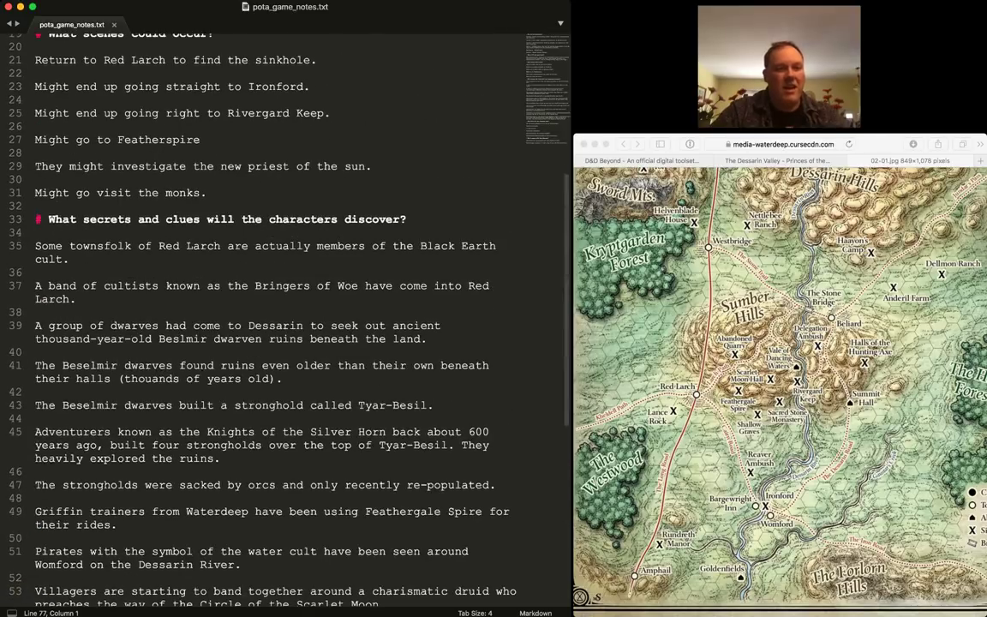
scroll(260, 288, down, 1)
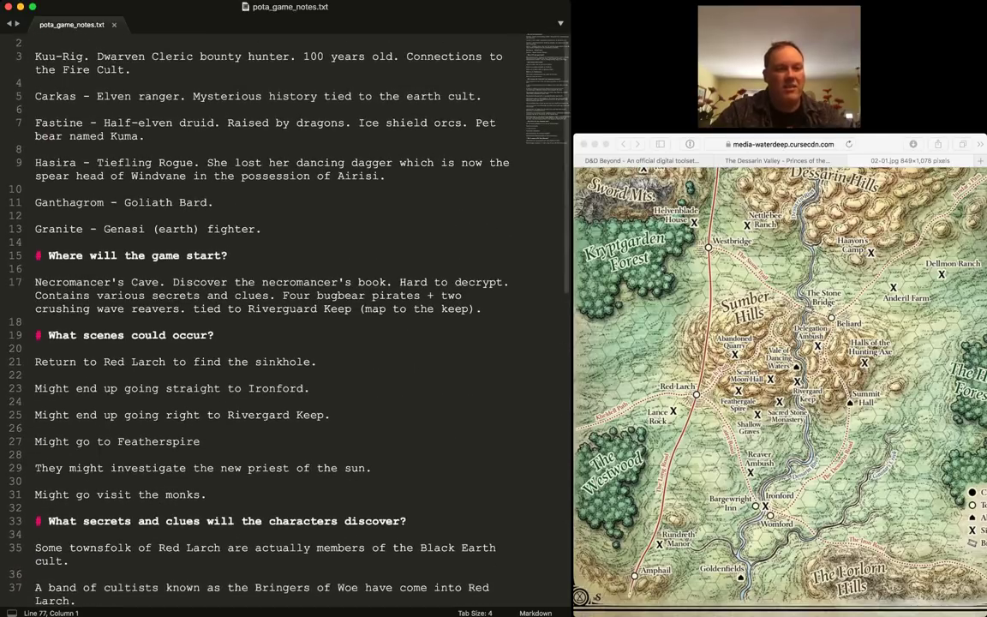
scroll(260, 288, up, 1)
scroll(259, 288, down, 4)
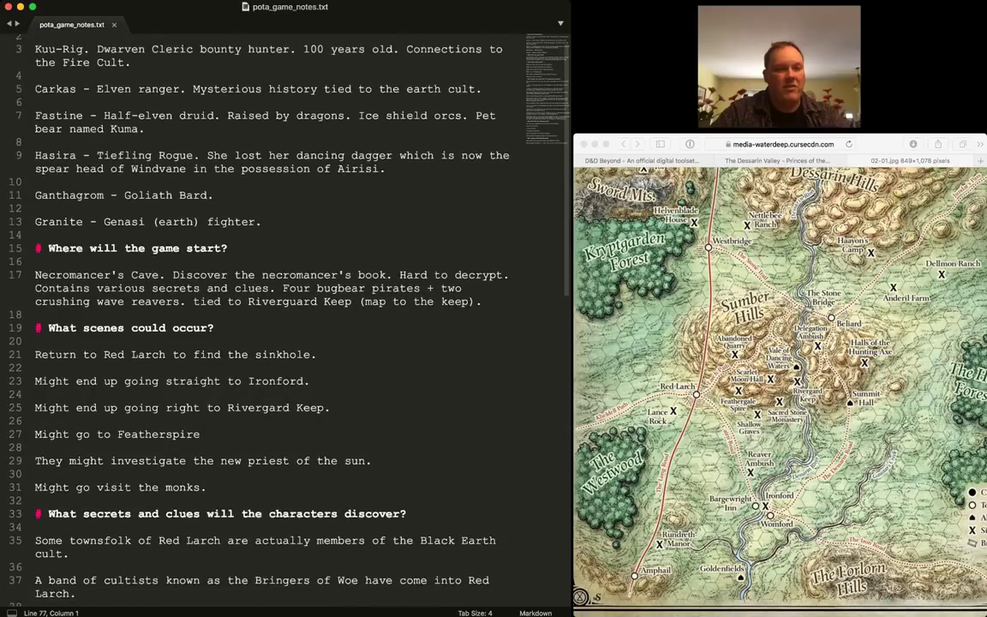
scroll(260, 288, down, 2)
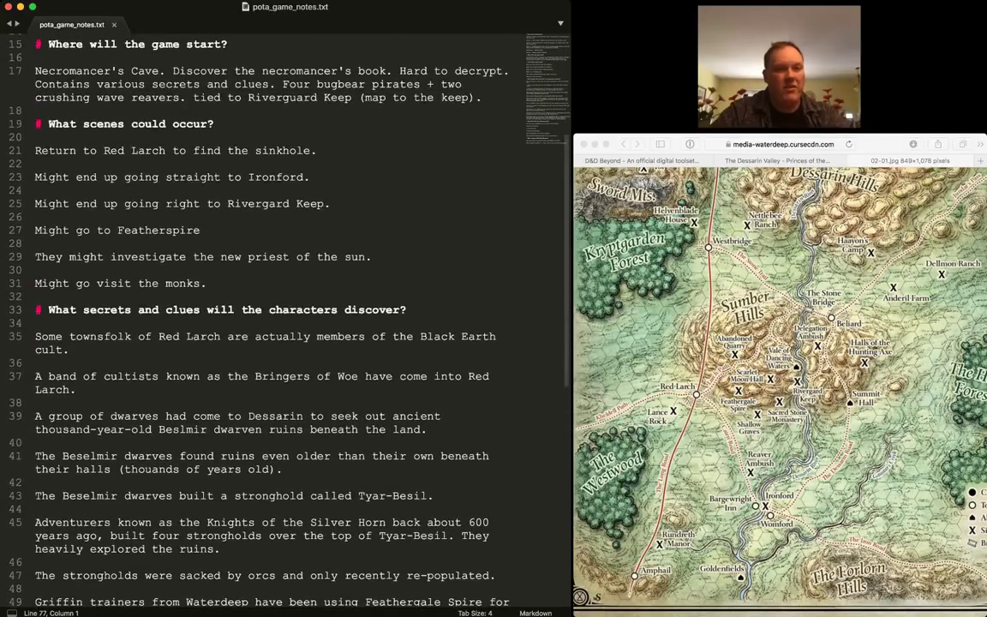
scroll(260, 288, down, 2)
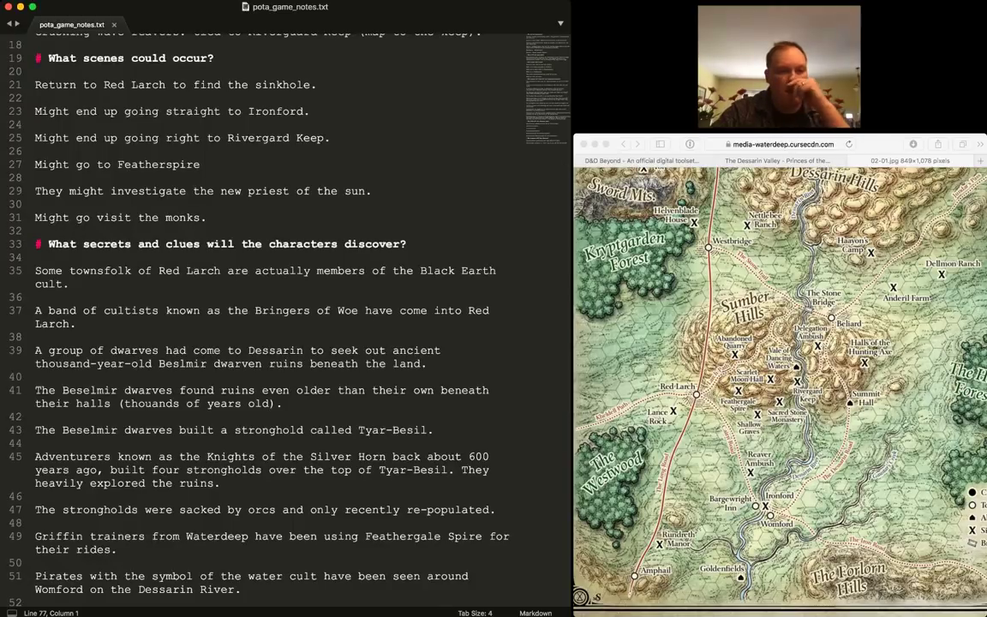
scroll(260, 288, down, 4)
scroll(260, 288, down, 8)
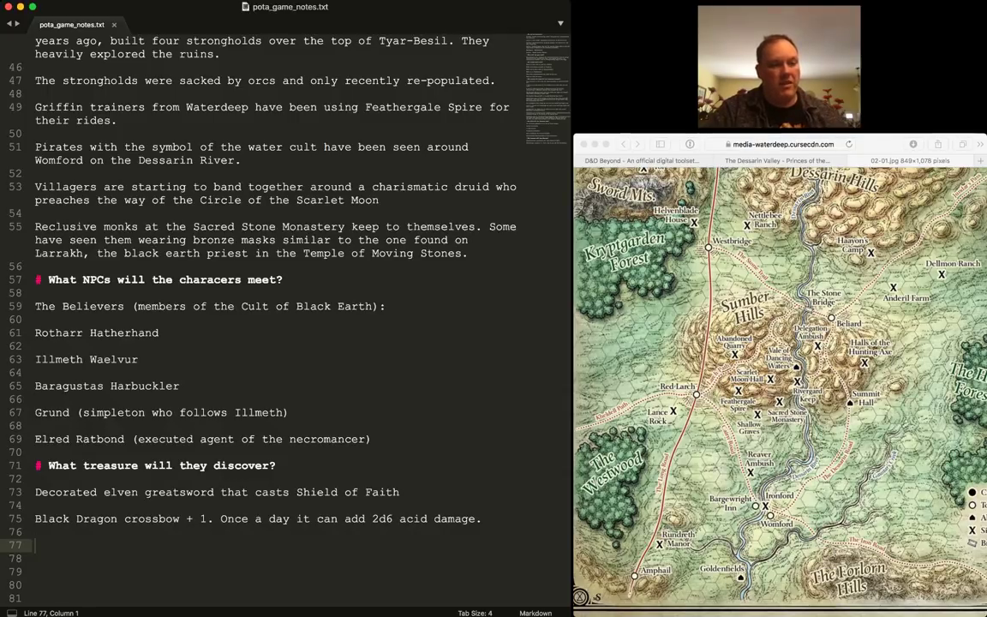
- Move the Illmeth Waelvur entry above Rotharr Hatherhand in the Believers list and remove the leftover blank line
click(159, 332)
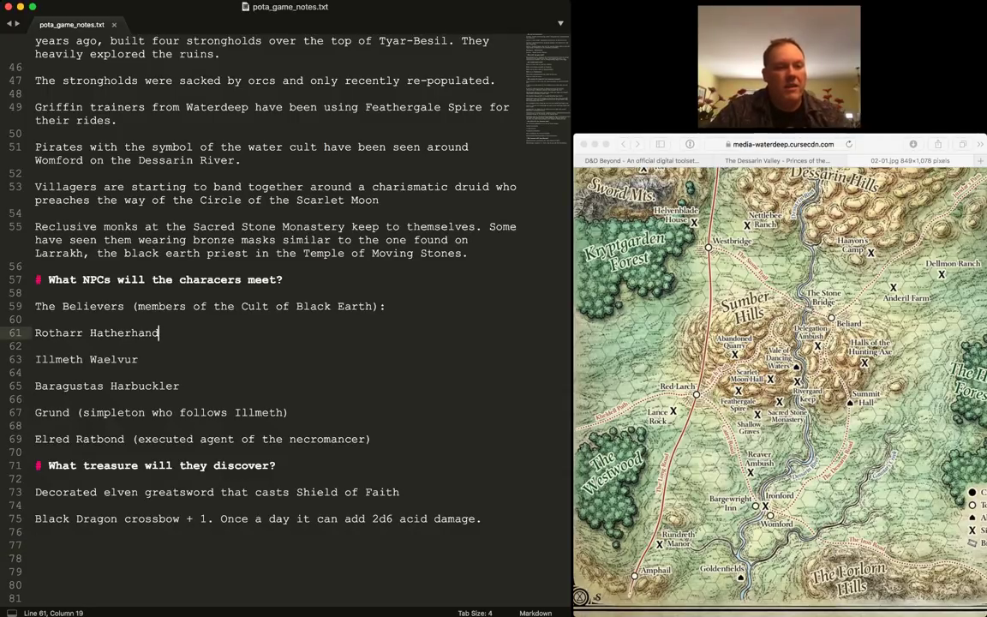
key(Down)
key(Up)
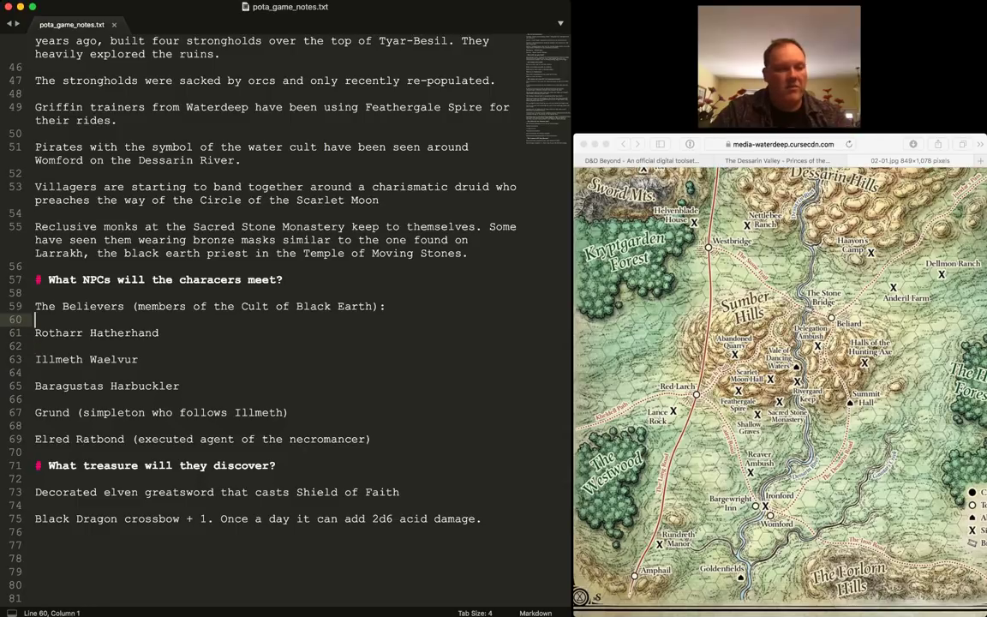
key(shift+Down)
key(shift+Down)
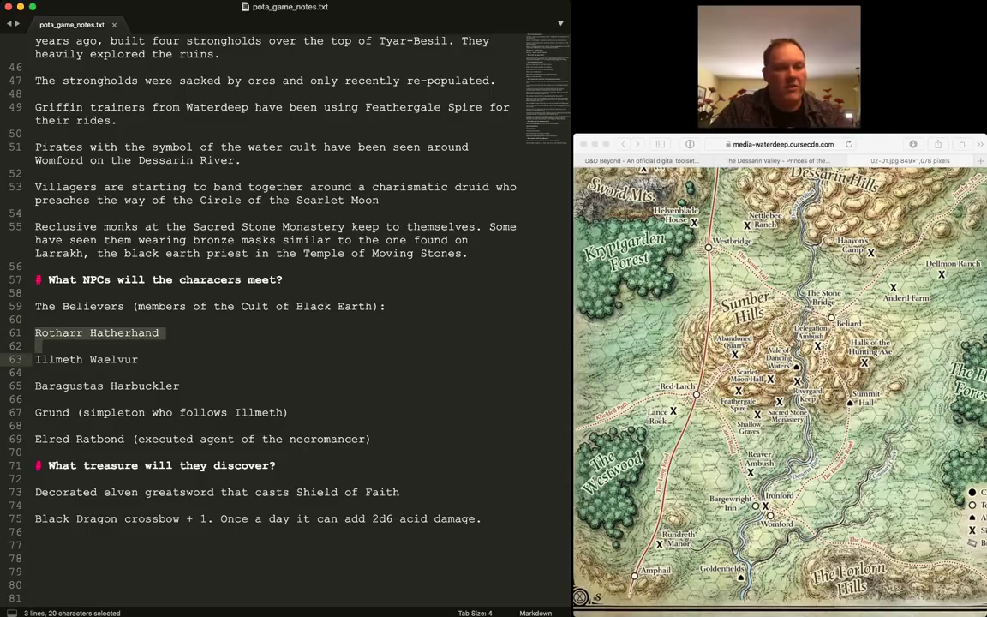
key(Right)
key(shift+Down)
key(super+x)
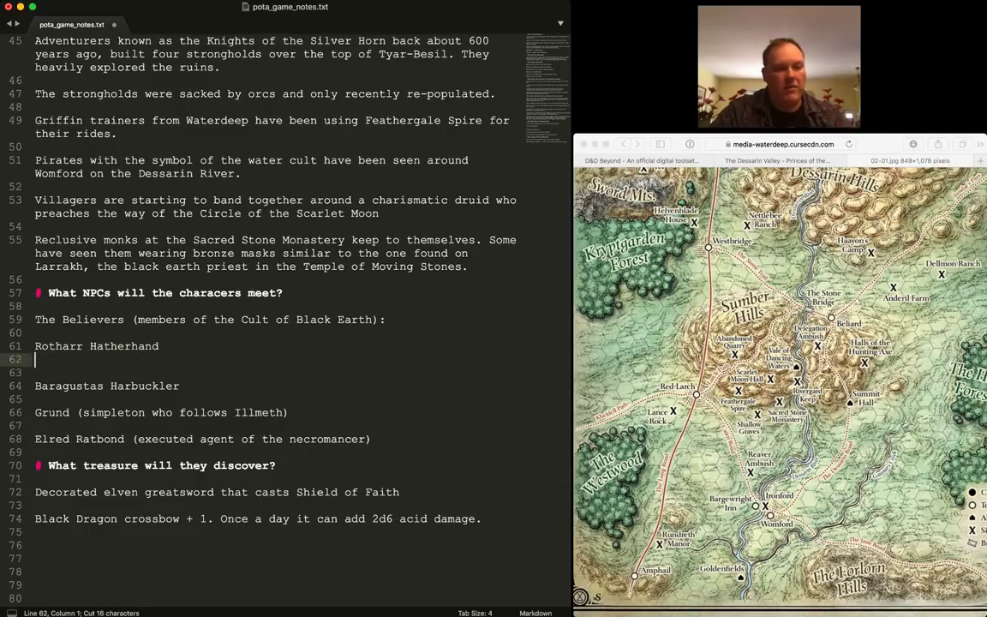
key(Up)
key(Up)
key(Up)
key(Return)
key(super+v)
key(Down)
key(Down)
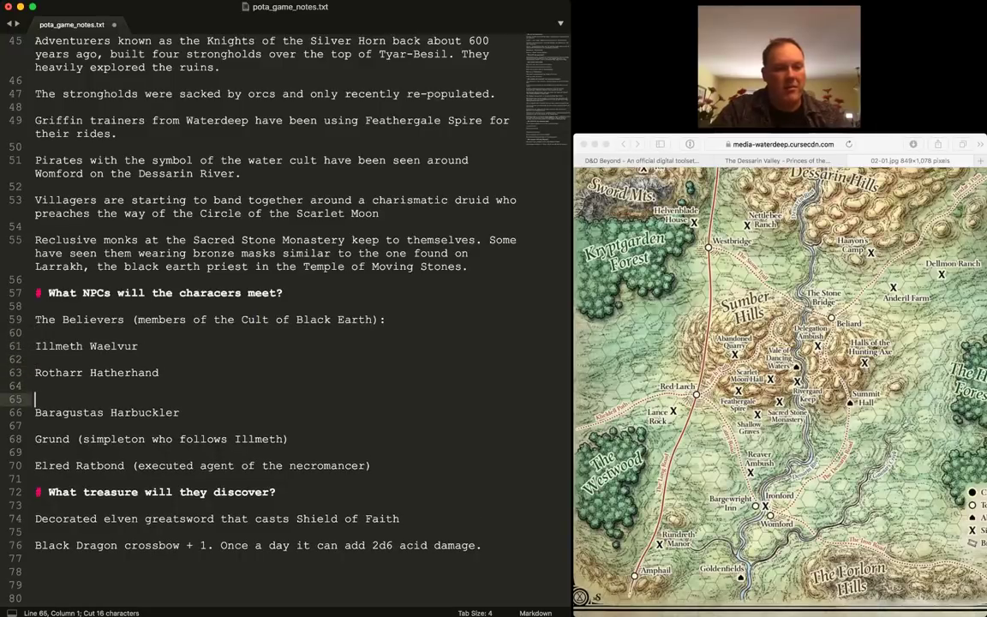
key(BackSpace)
- Try to remove the Rotharr Hatherhand and Baragustas Harbuckler entries from the NPC list, and undo the deletion
key(Up)
key(shift+Down)
key(shift+Down)
key(shift+Down)
key(shift+Down)
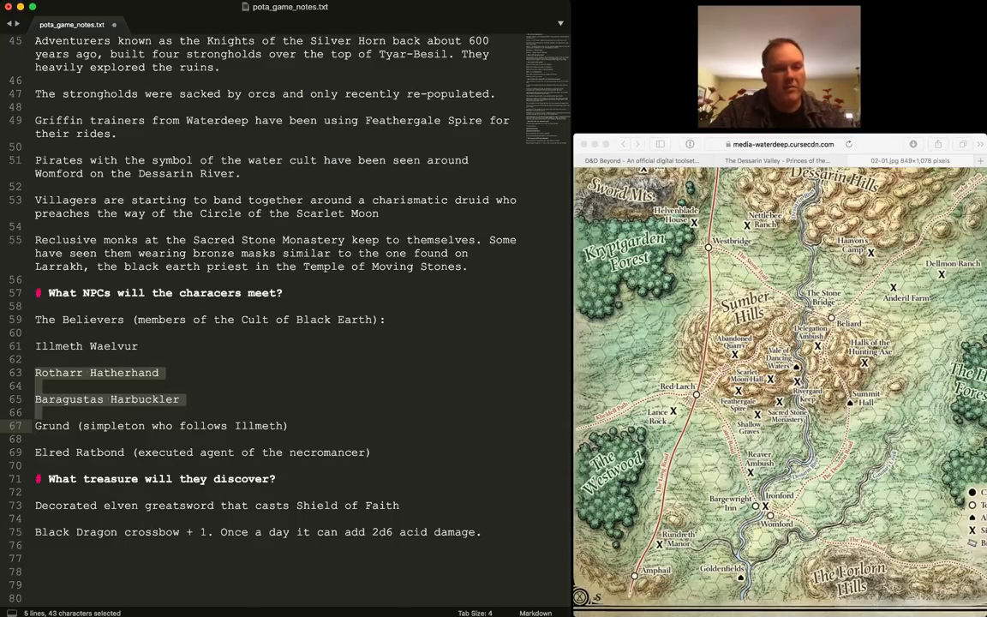
key(BackSpace)
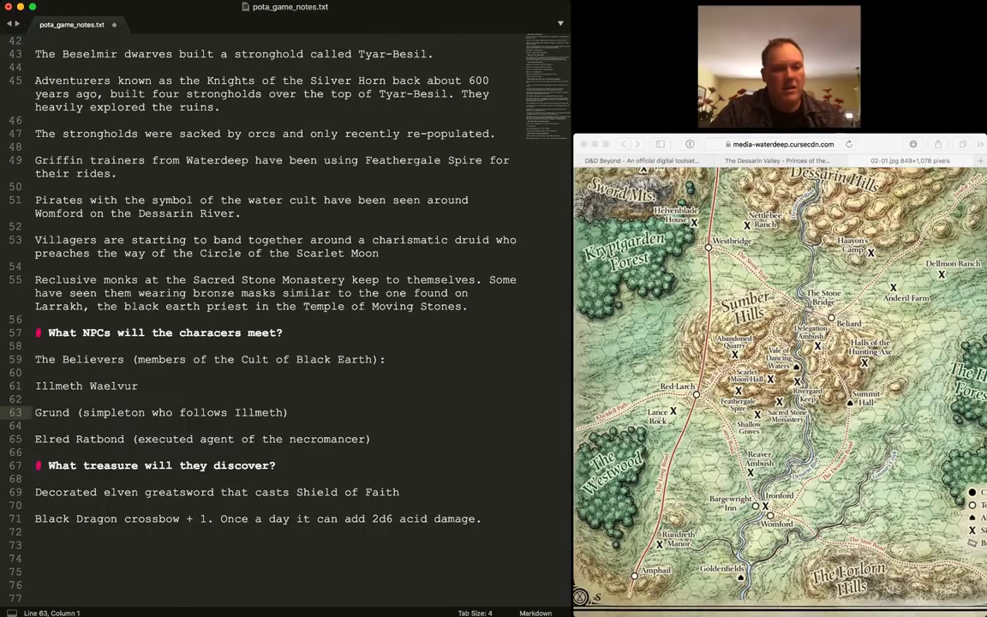
key(super+z)
- Move the Rotharr Hatherhand and Baragustas Harbuckler entries below Elred Ratbond in the NPC list
click(35, 425)
key(Up)
key(shift+Down)
key(shift+Down)
key(shift+Down)
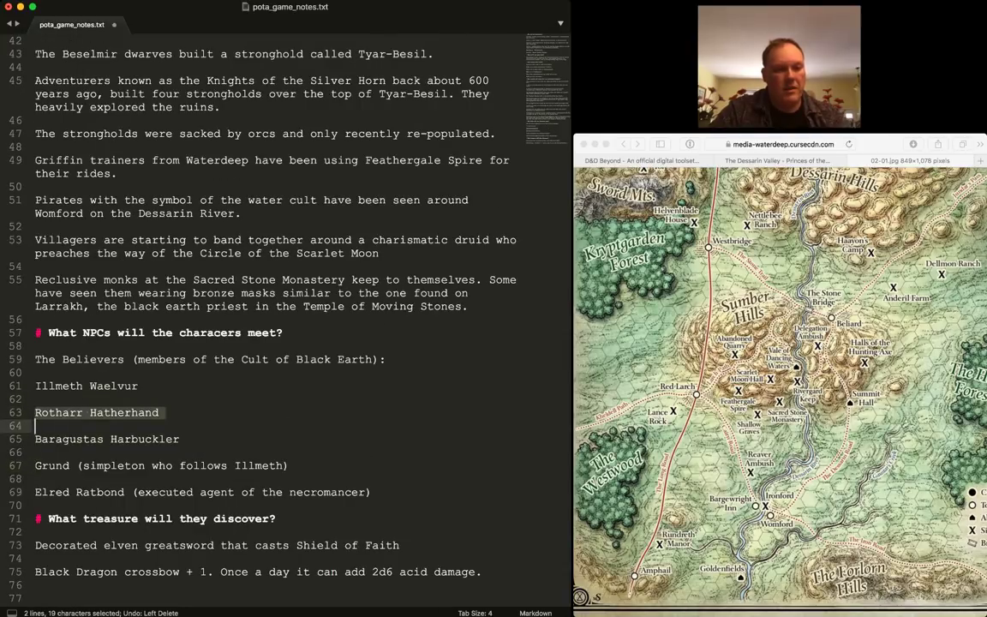
key(super+x)
key(Down)
key(Down)
key(Down)
key(super+v)
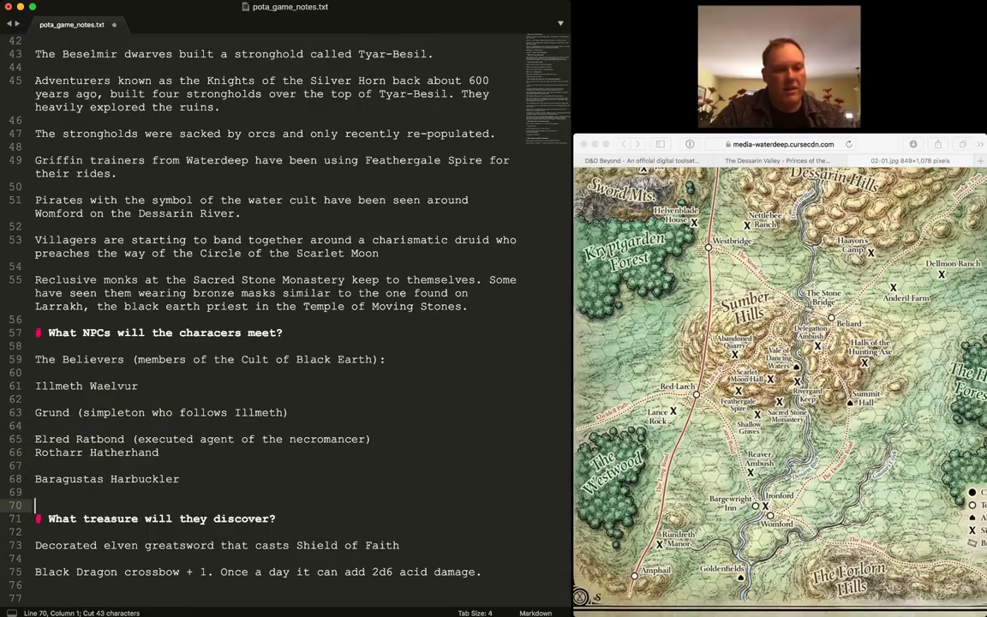
- Insert a blank line between the Elred Ratbond and Rotharr Hatherhand entries and save the notes
key(Up)
key(Up)
key(Up)
key(Up)
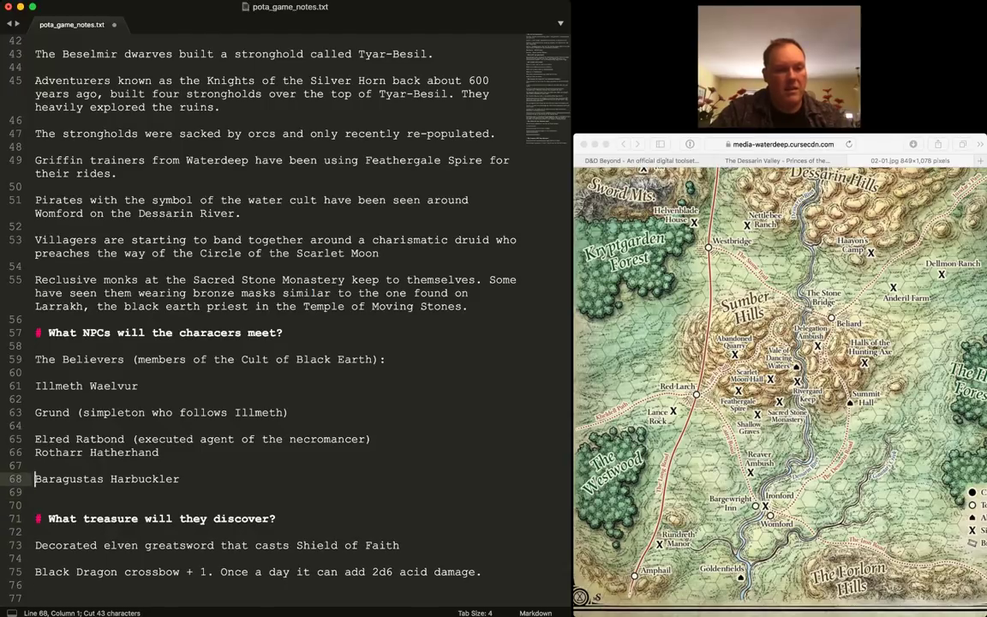
key(Return)
key(Up)
key(Up)
key(Up)
key(super+s)
key(Up)
key(Up)
key(Up)
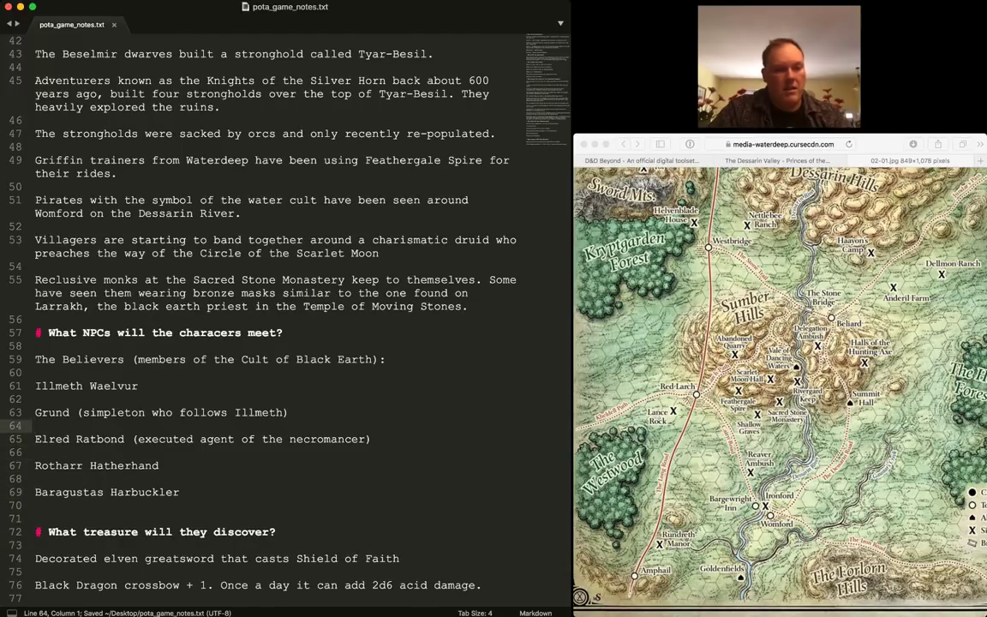
- Delete the extra blank line between Baragustas Harbuckler and the treasure heading, and save the notes
key(Down)
key(Down)
key(Down)
key(Down)
key(Down)
key(Down)
key(Down)
key(Down)
key(Down)
key(BackSpace)
key(super+s)
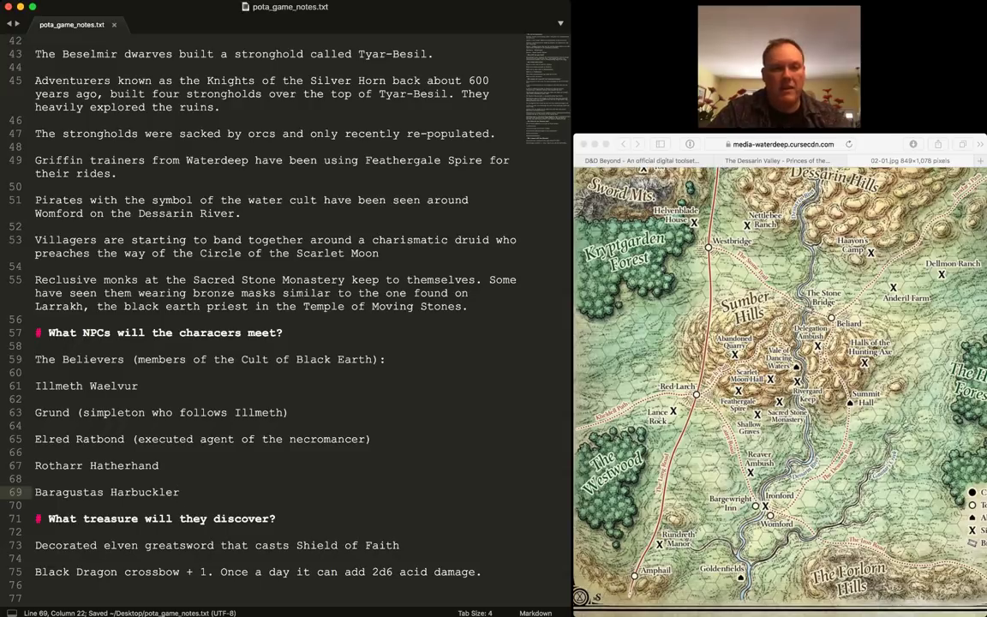
- Place the cursor after the Granite character entry, save the notes, and review the NPC and treasure sections at the end
scroll(283, 326, down, 2)
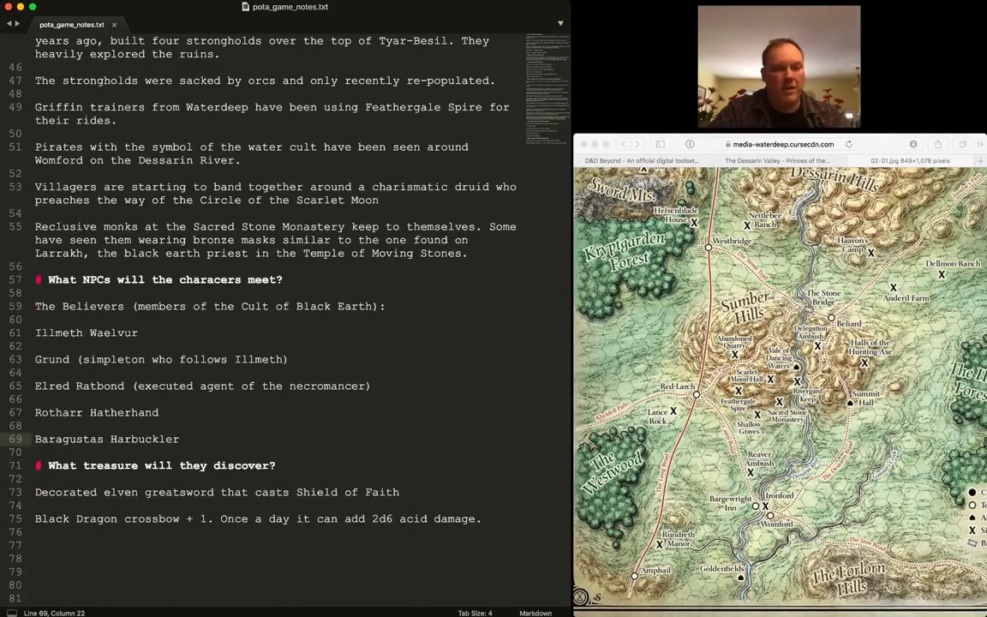
scroll(283, 326, up, 15)
click(262, 239)
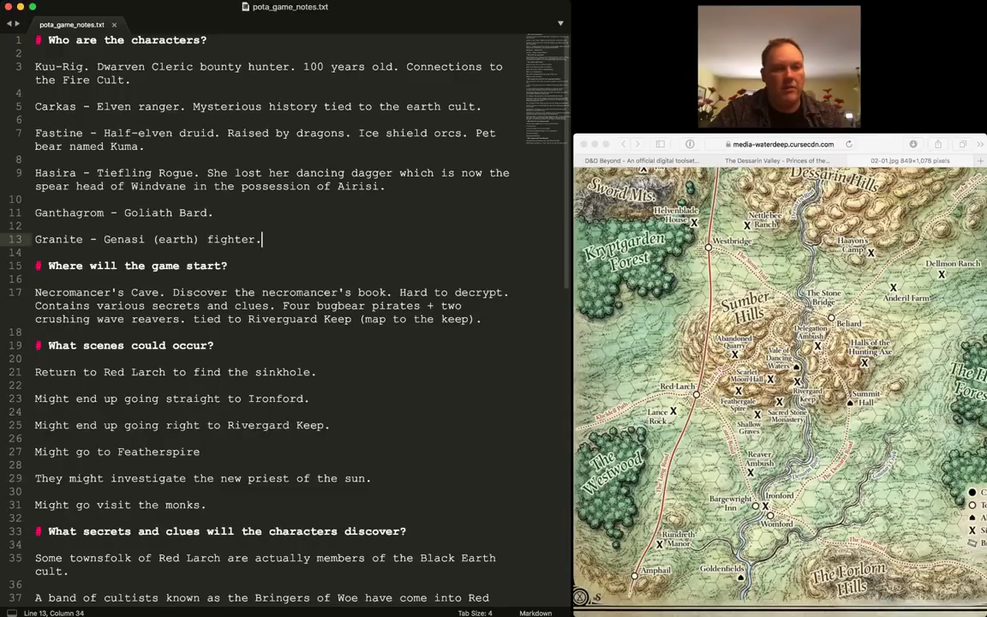
key(super+s)
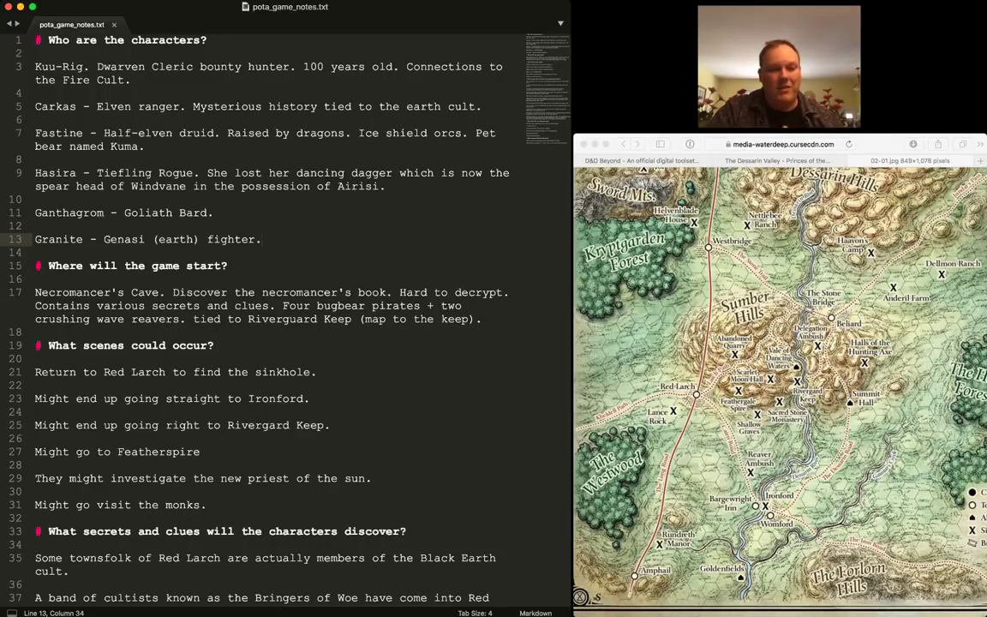
scroll(283, 317, down, 5)
scroll(282, 317, down, 10)
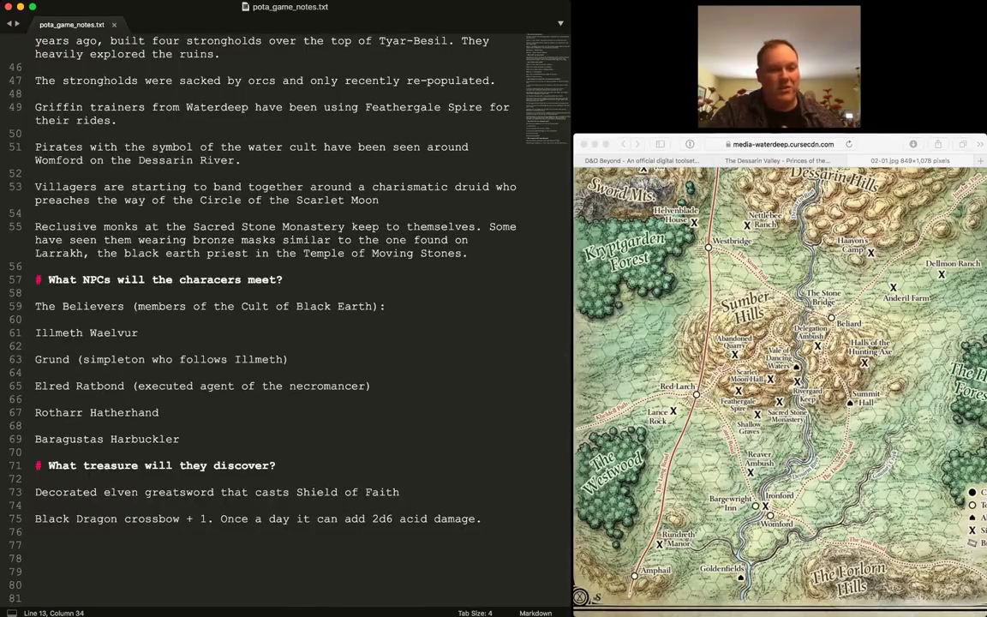
- Complete the greatsword entry in the treasure section with "once a day." after Shield of Faith, and save the notes
click(35, 478)
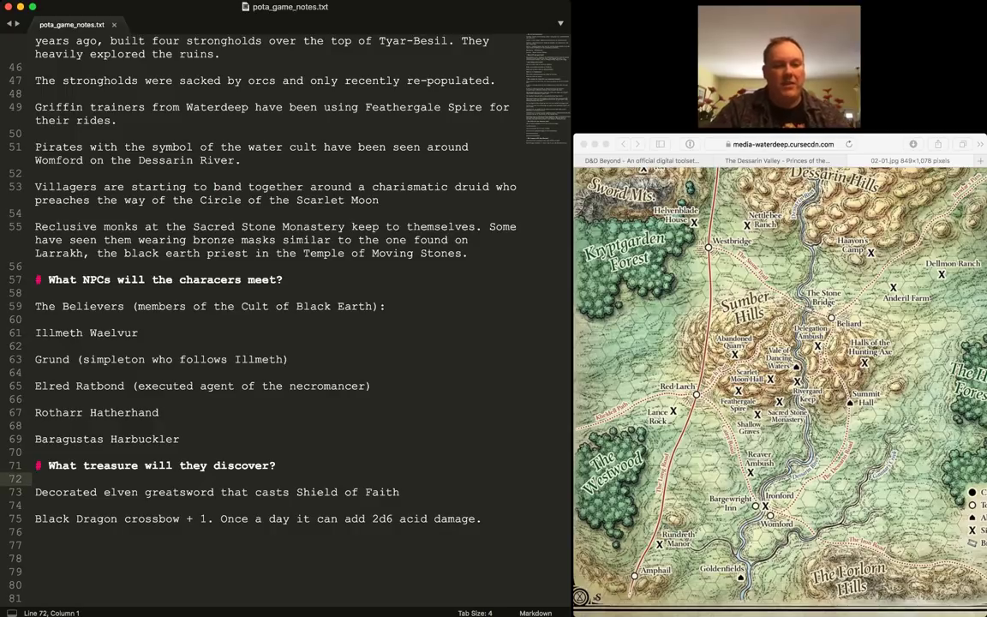
click(399, 492)
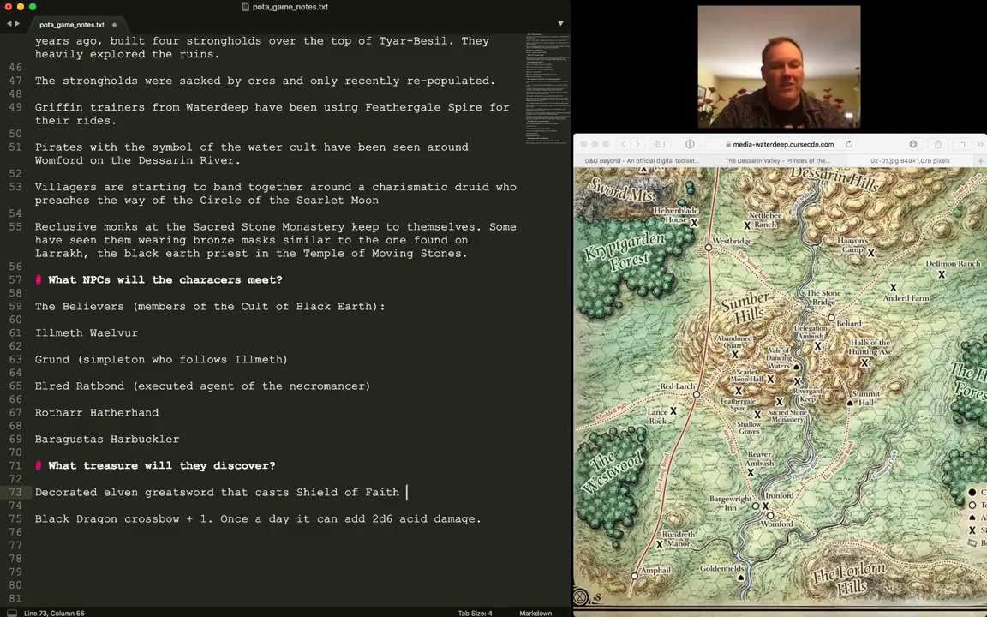
text(once a d)
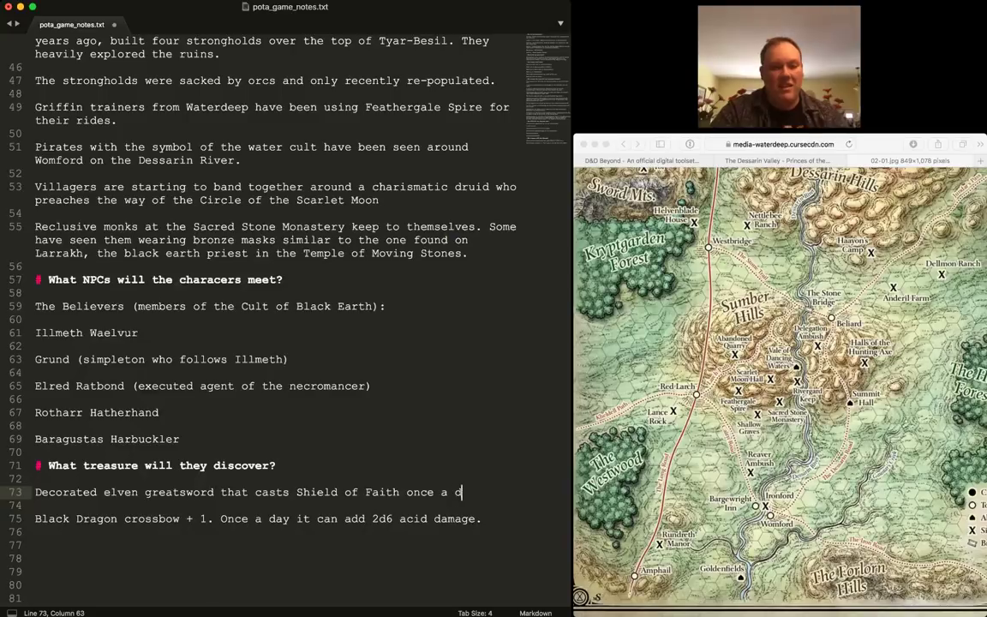
text(ay.)
key(ctrl+s)
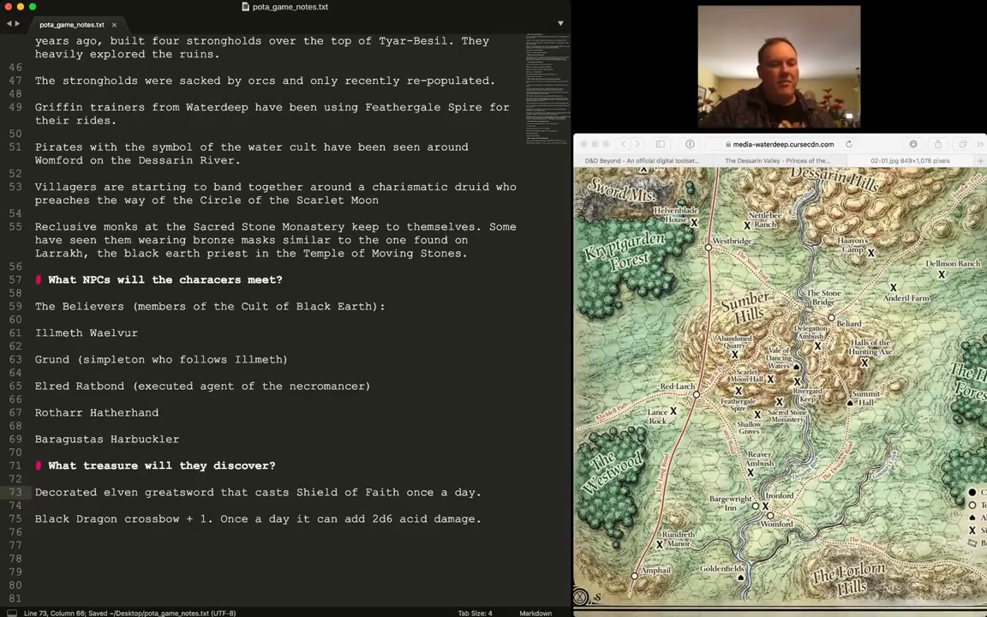
- Replace "elven" with "Beselmir dwarven" in the decorated greatsword entry and save the notes
double_click(121, 492)
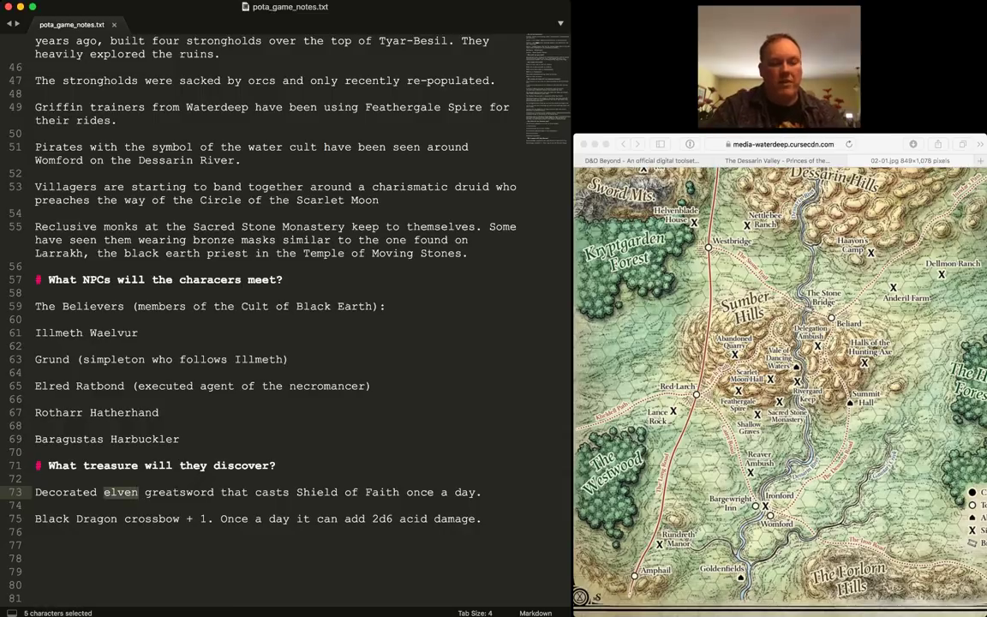
text(dwarven)
key(alt+Left)
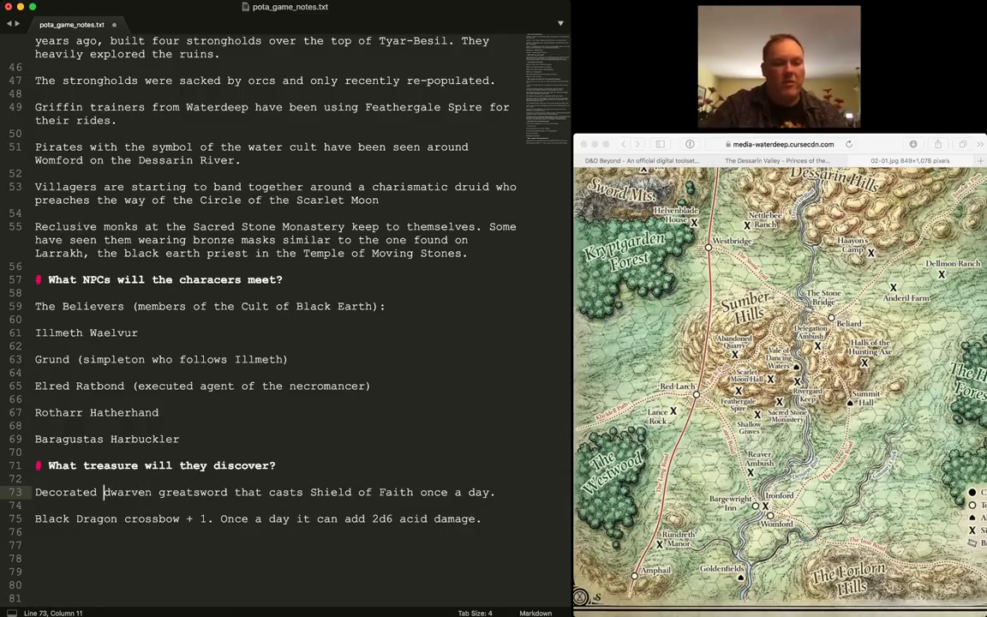
text(Bes)
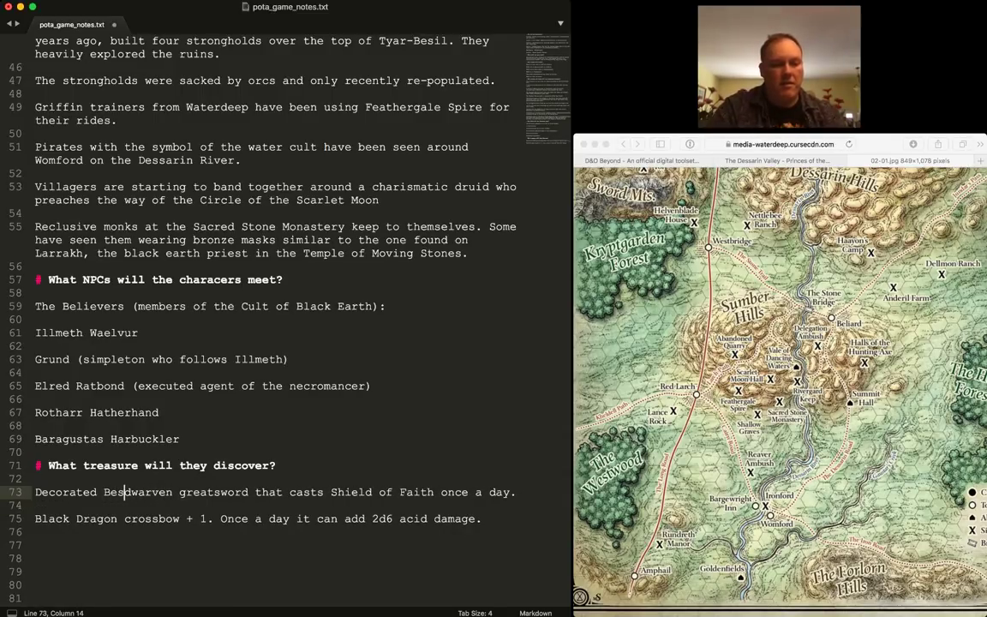
text(elmir)
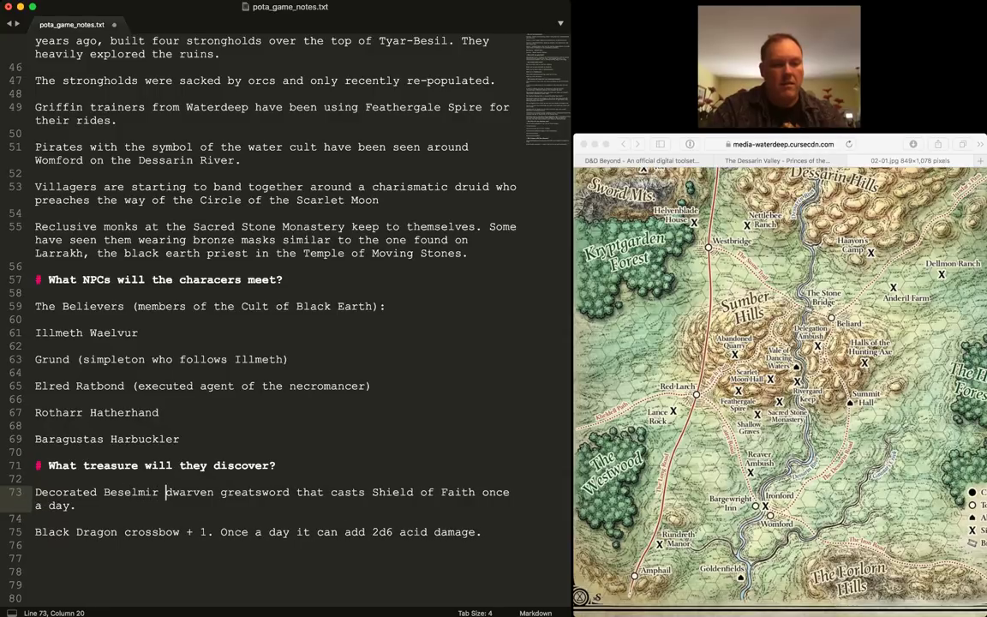
key(super+s)
key(super+Right)
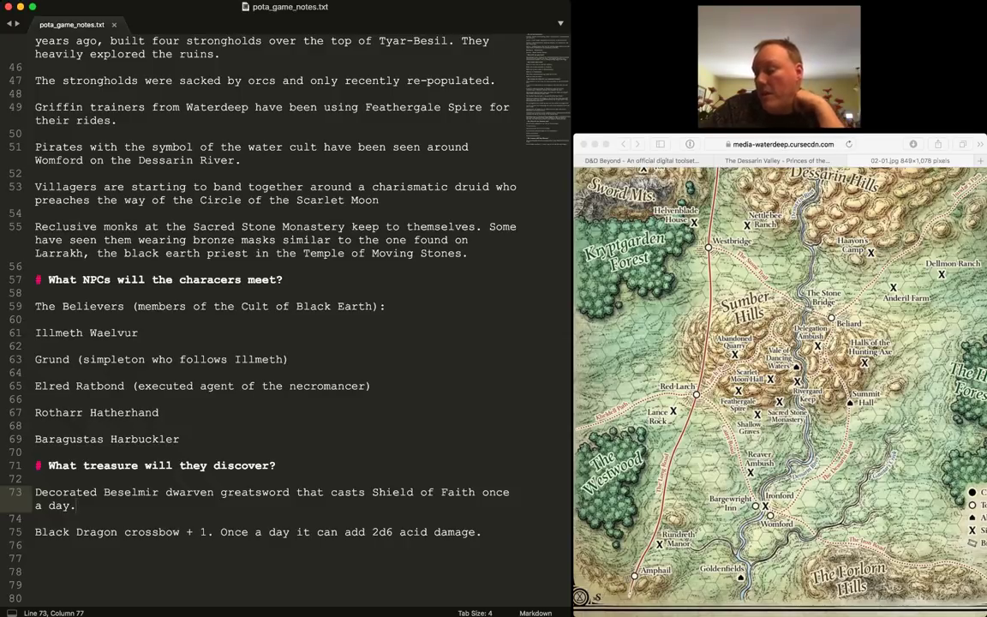
- Review the secrets and clues section of the notes against the NPC list
click(35, 399)
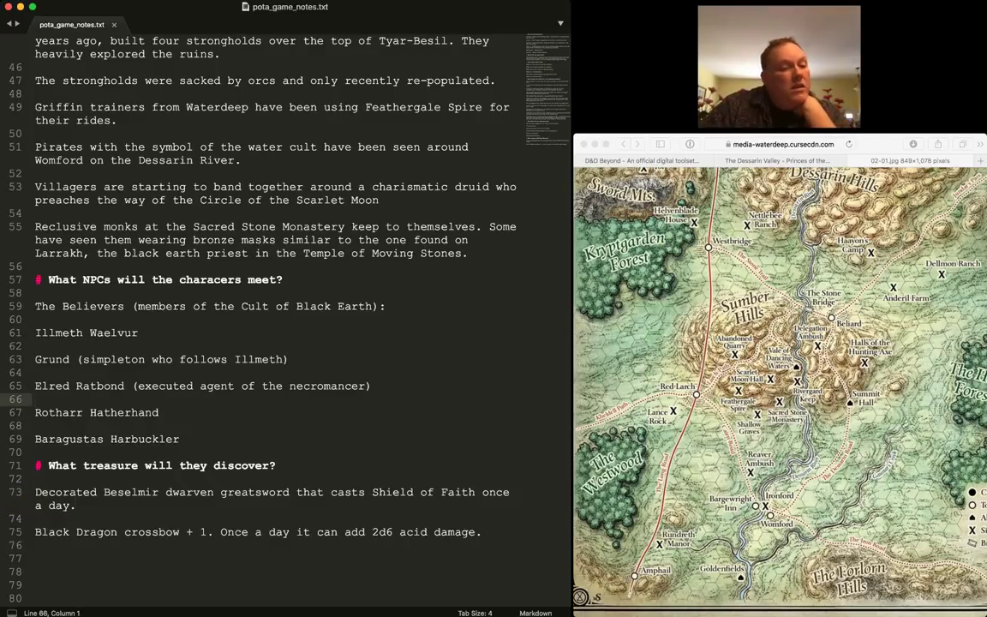
scroll(257, 291, up, 2)
scroll(257, 291, up, 5)
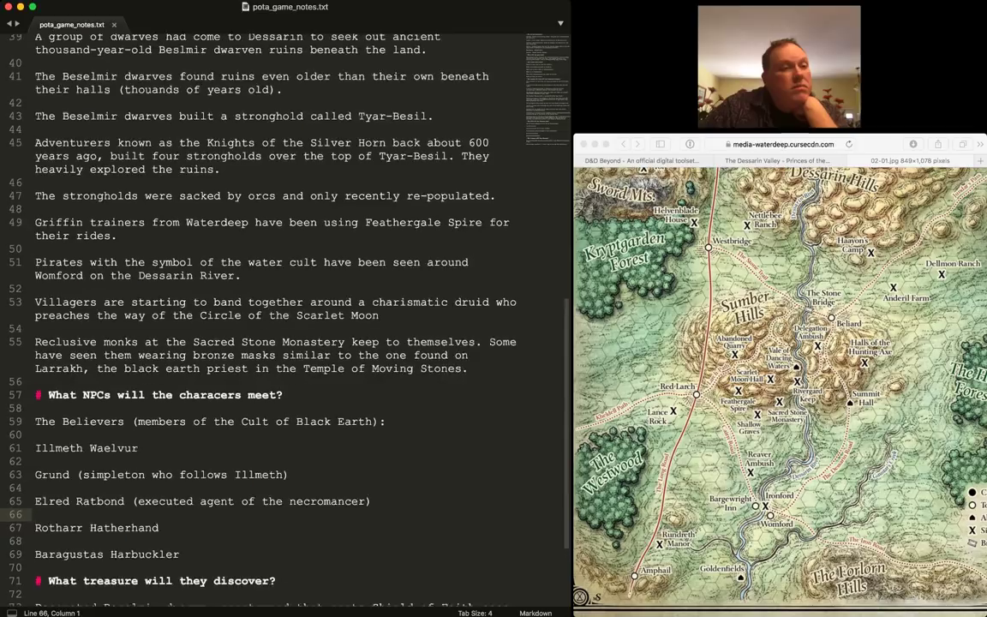
scroll(257, 291, up, 3)
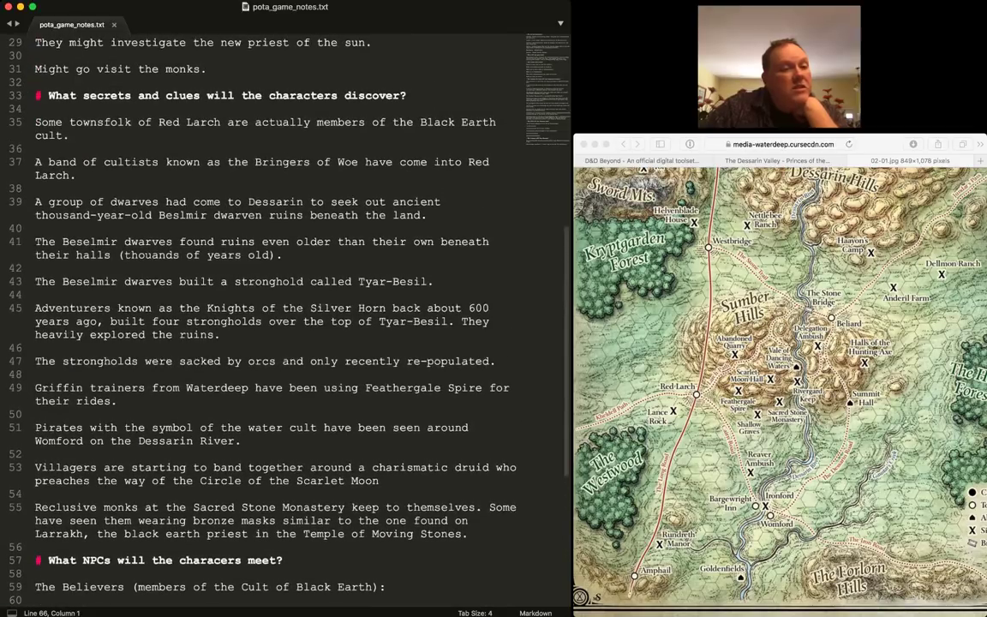
scroll(257, 291, down, 1)
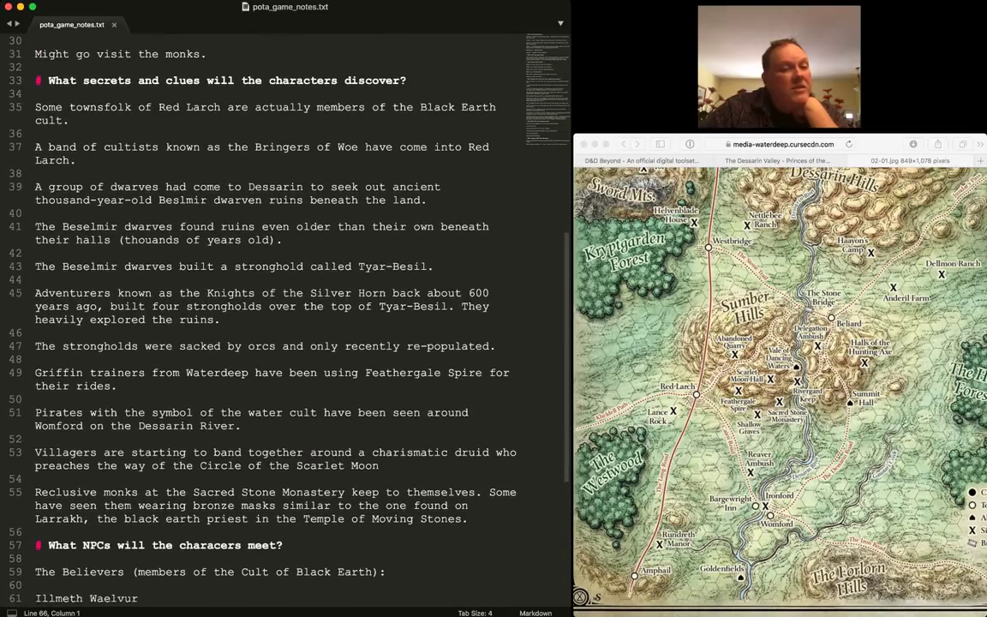
click(35, 398)
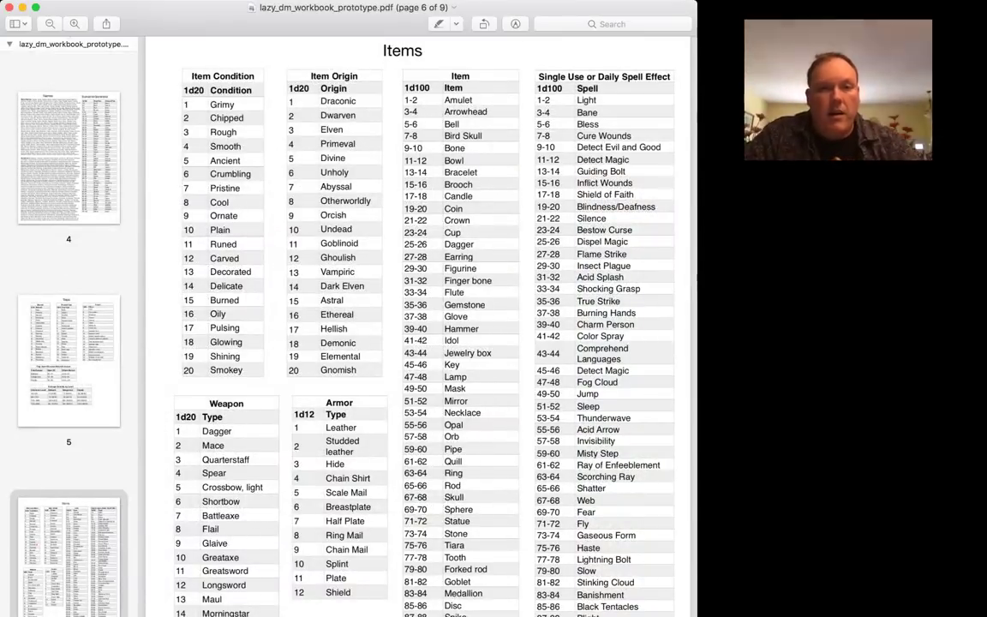
- Go to the first page of lazy_dm_workbook_prototype.pdf and read the preparation process, toolkit, campaign-building and game-running checklists
scroll(411, 326, up, 20)
scroll(412, 325, down, 3)
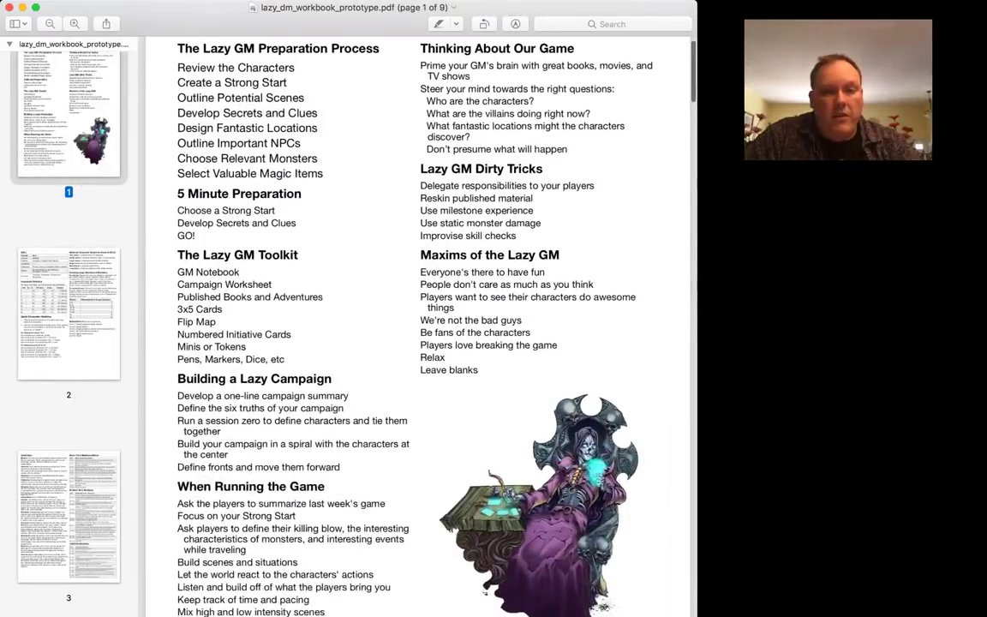
scroll(411, 326, up, 2)
scroll(411, 325, down, 3)
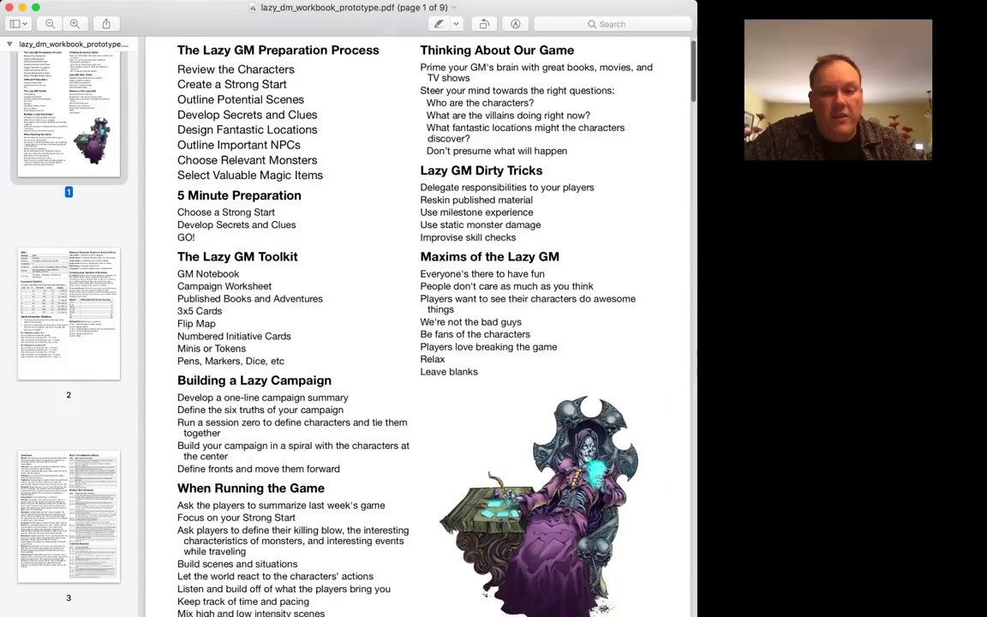
scroll(411, 325, up, 3)
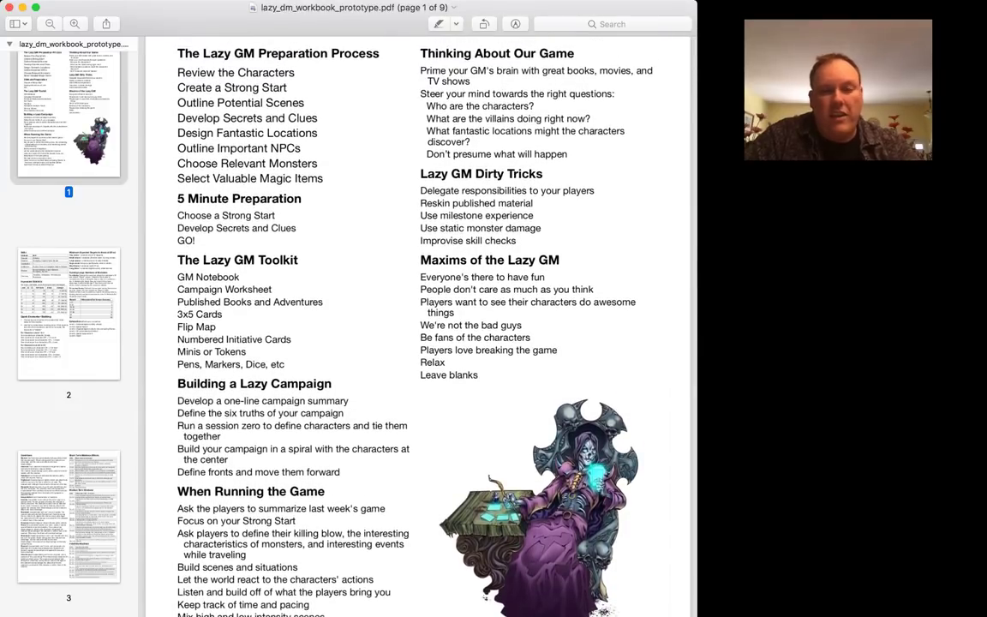
scroll(411, 325, down, 1)
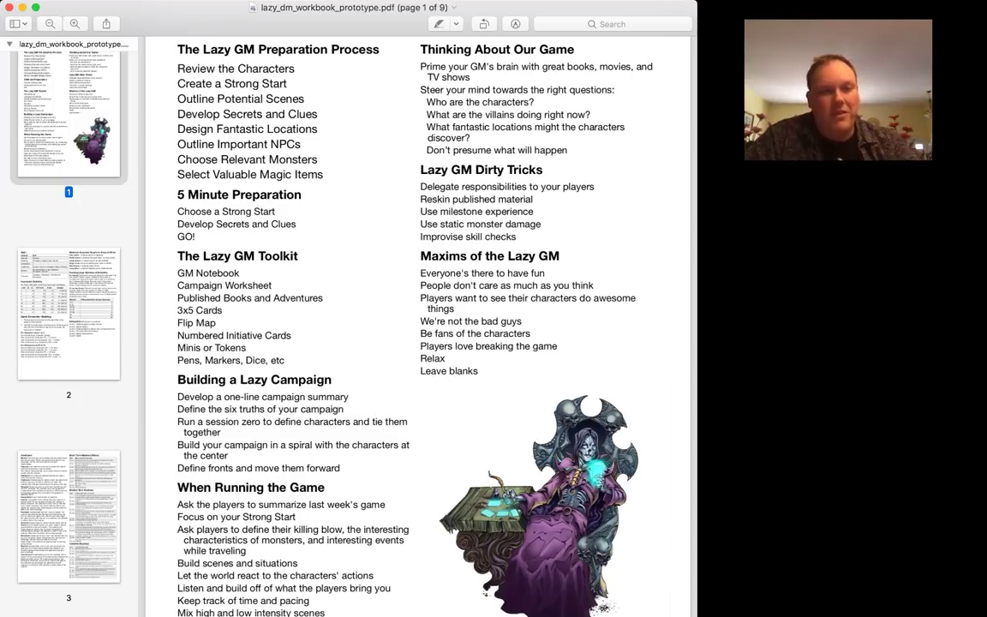
scroll(411, 325, down, 1)
scroll(412, 325, down, 1)
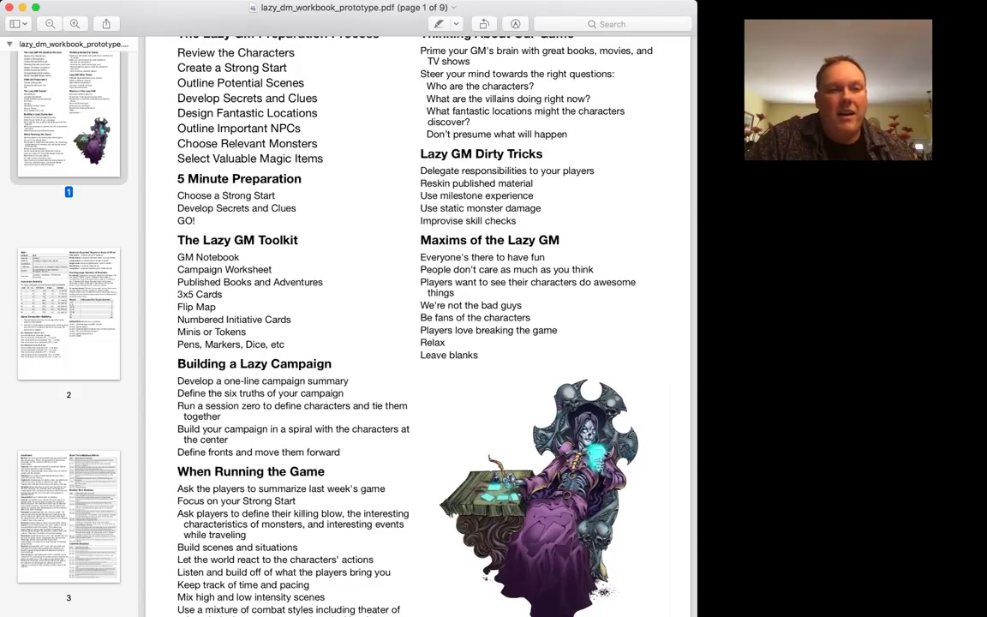
scroll(411, 325, up, 2)
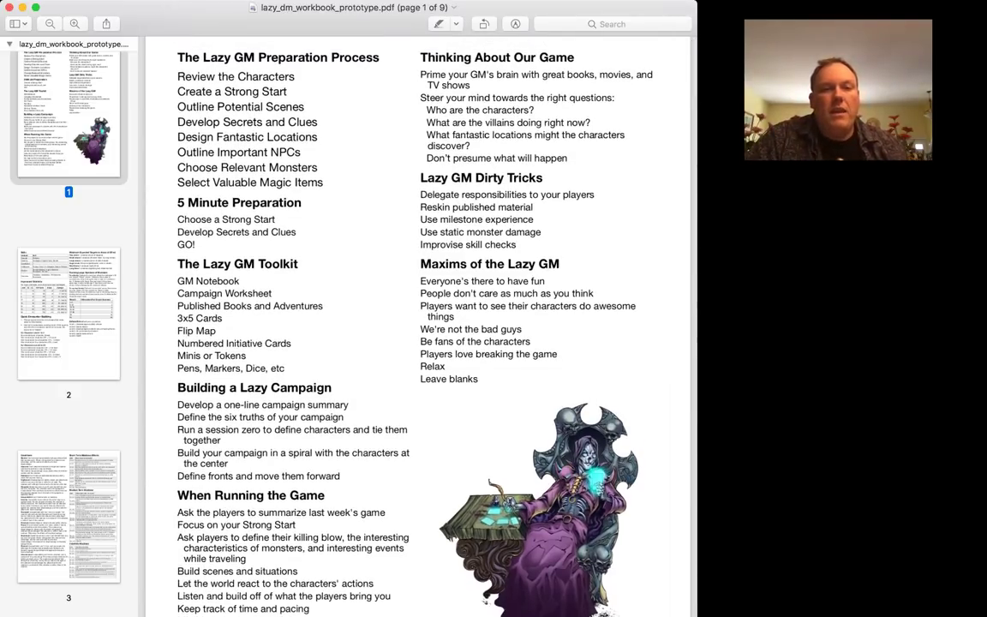
scroll(411, 326, down, 5)
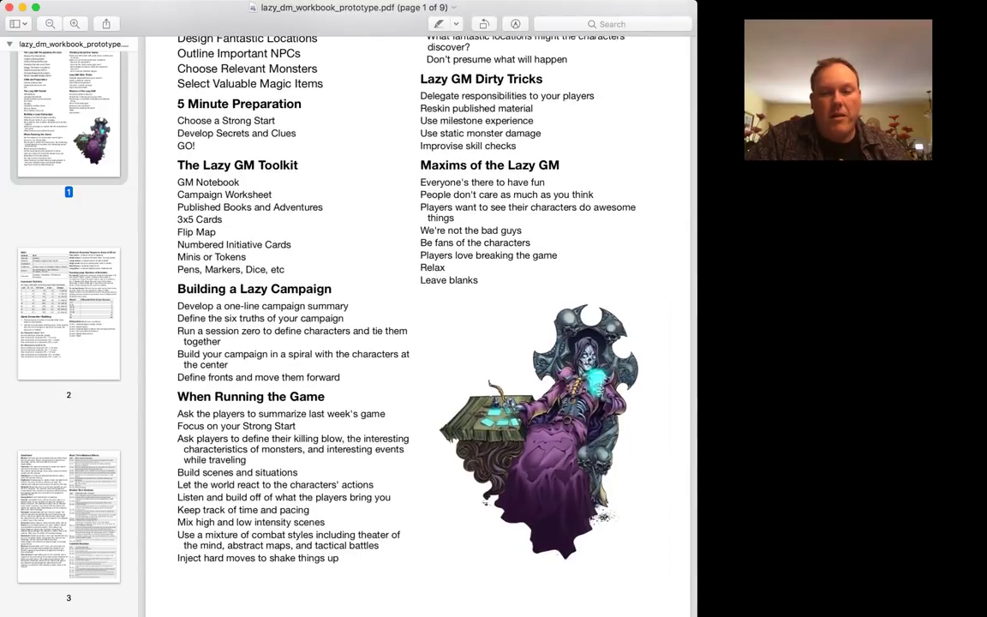
scroll(411, 326, down, 1)
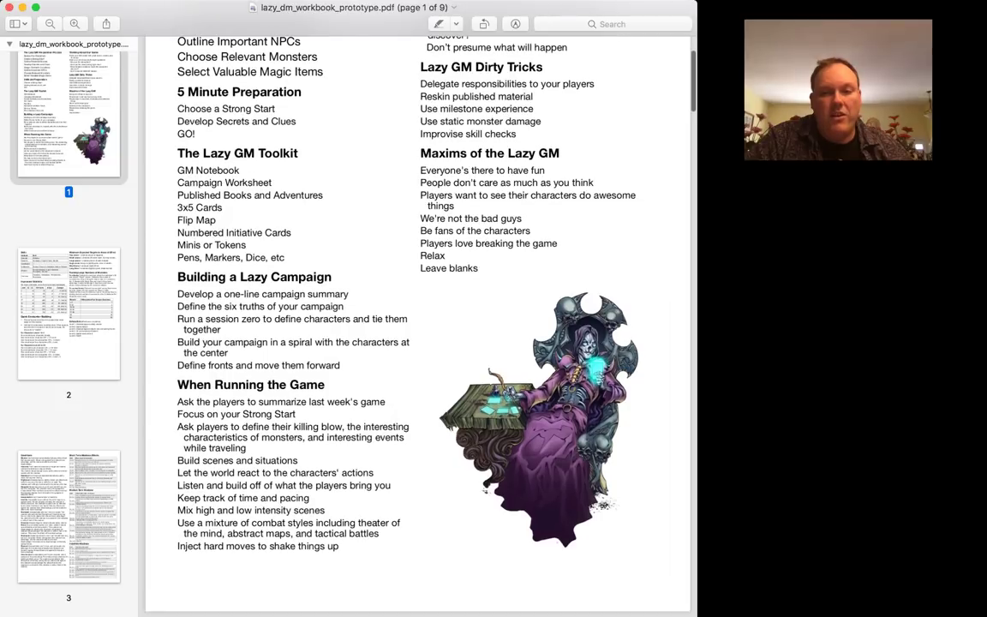
- Examine page 2 of the workbook, covering skills, improvised statistics, quick encounter building and running large numbers of monsters
scroll(411, 325, down, 10)
scroll(411, 325, down, 12)
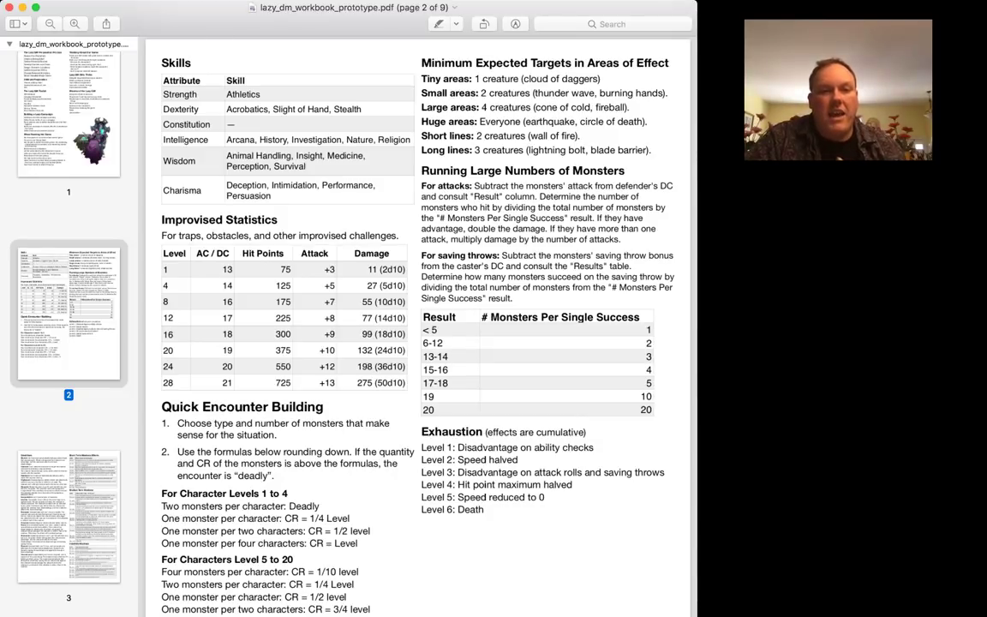
scroll(378, 325, down, 1)
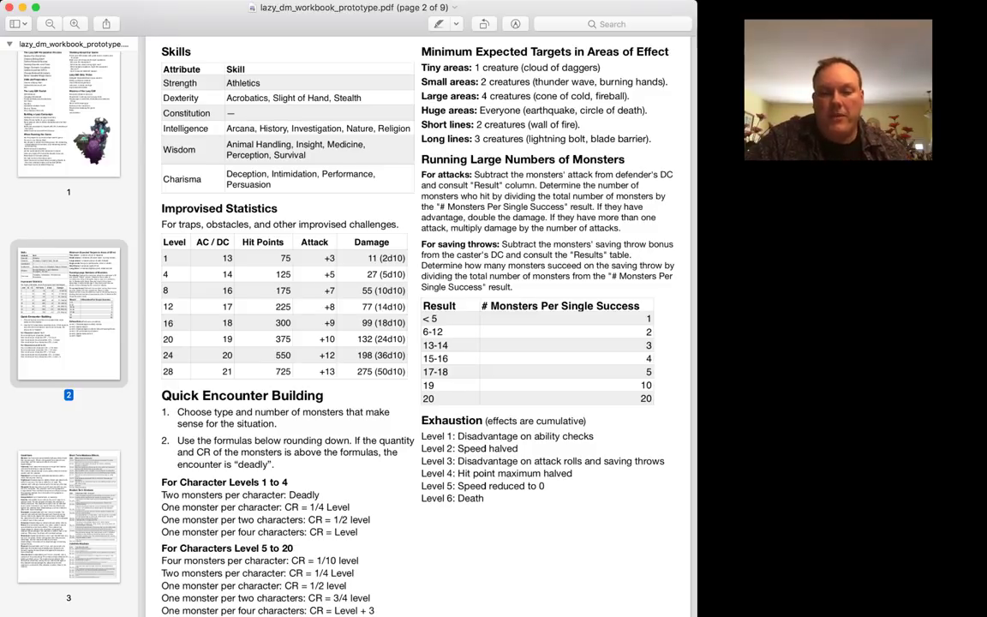
scroll(412, 326, up, 2)
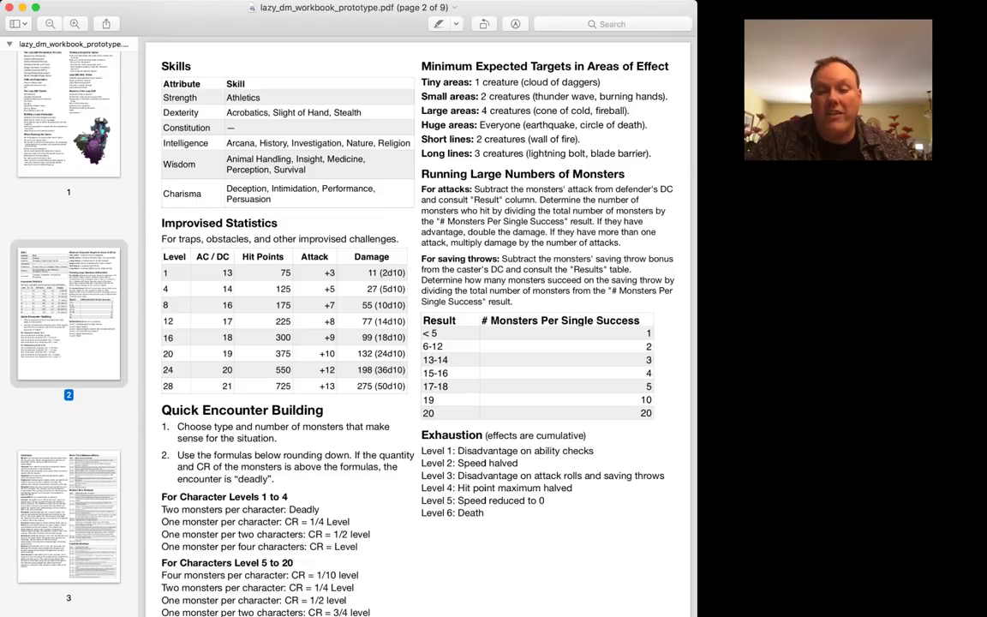
scroll(417, 326, down, 15)
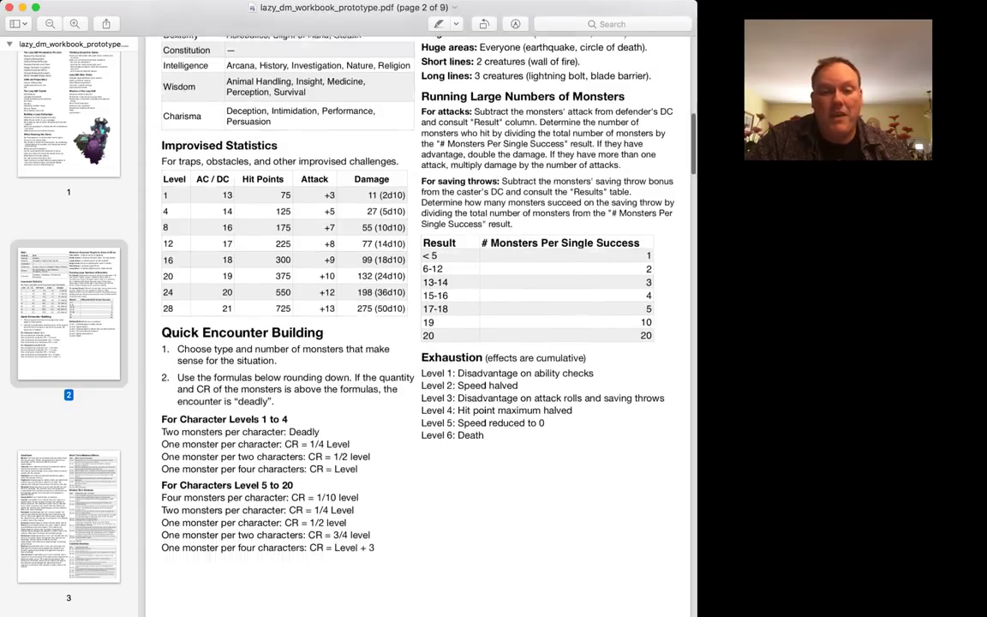
- Examine page 3 of the workbook, covering conditions and the short-term, medium-term and indefinite madness tables
scroll(418, 325, down, 5)
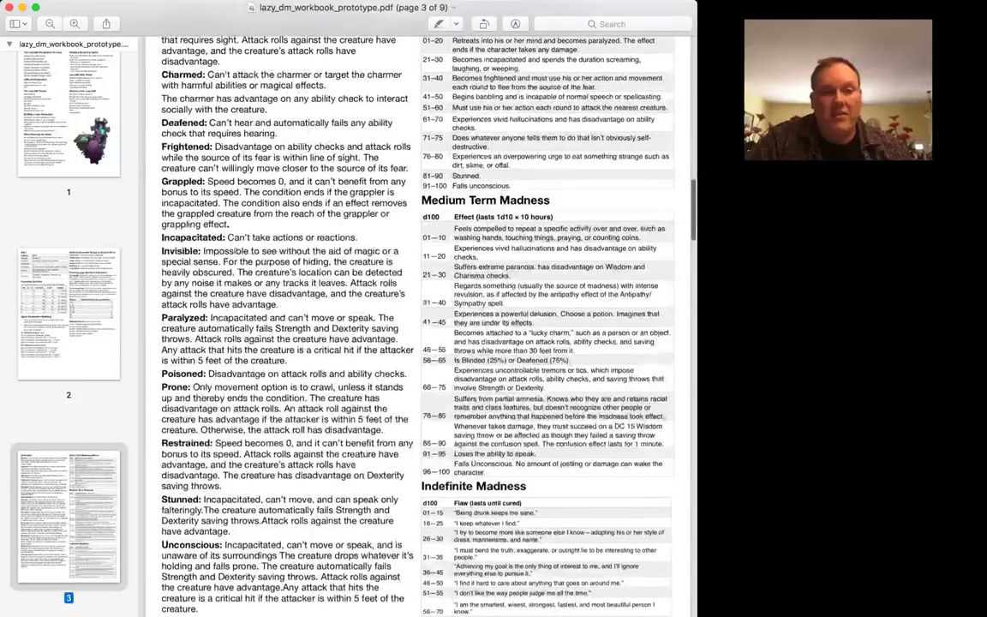
scroll(417, 325, up, 1)
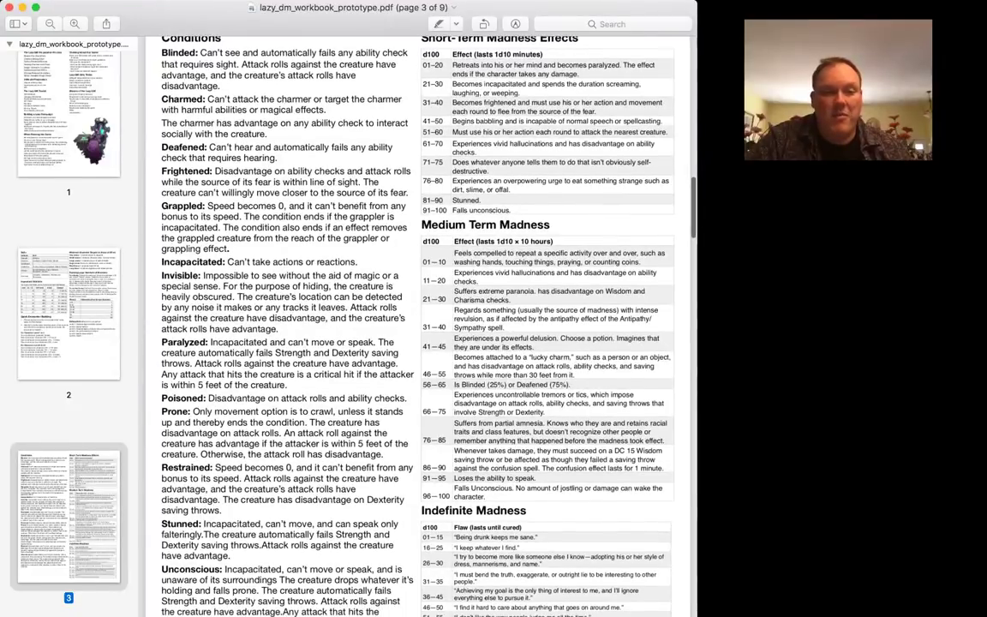
scroll(387, 293, up, 2)
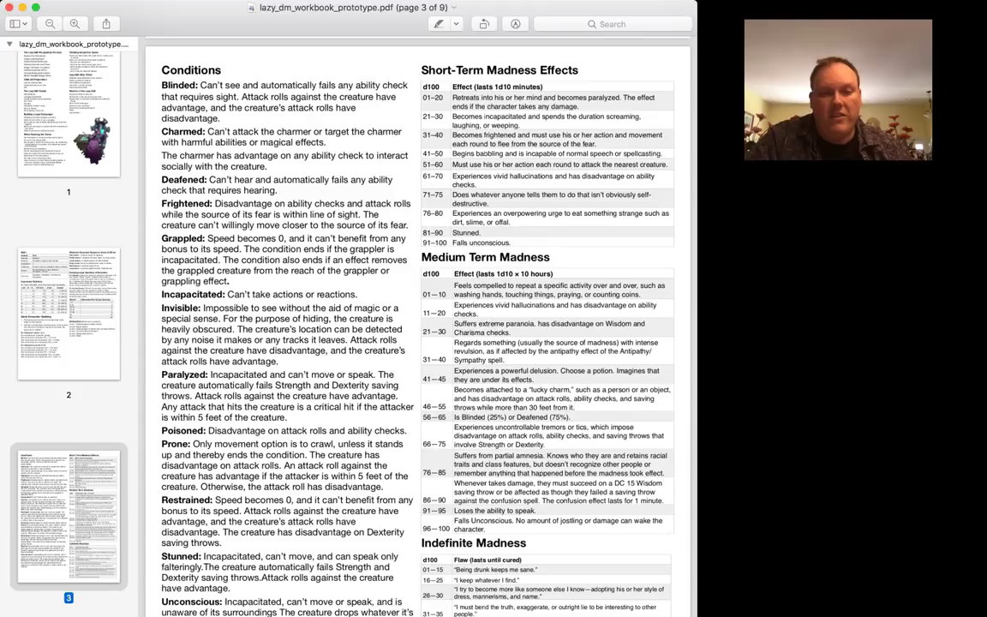
scroll(418, 325, down, 5)
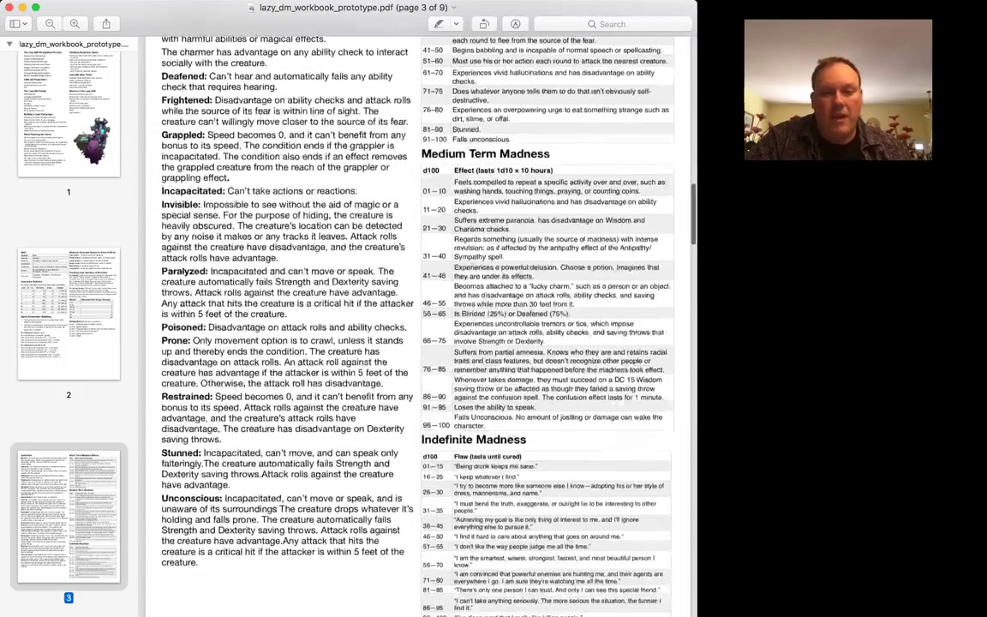
scroll(418, 326, up, 1)
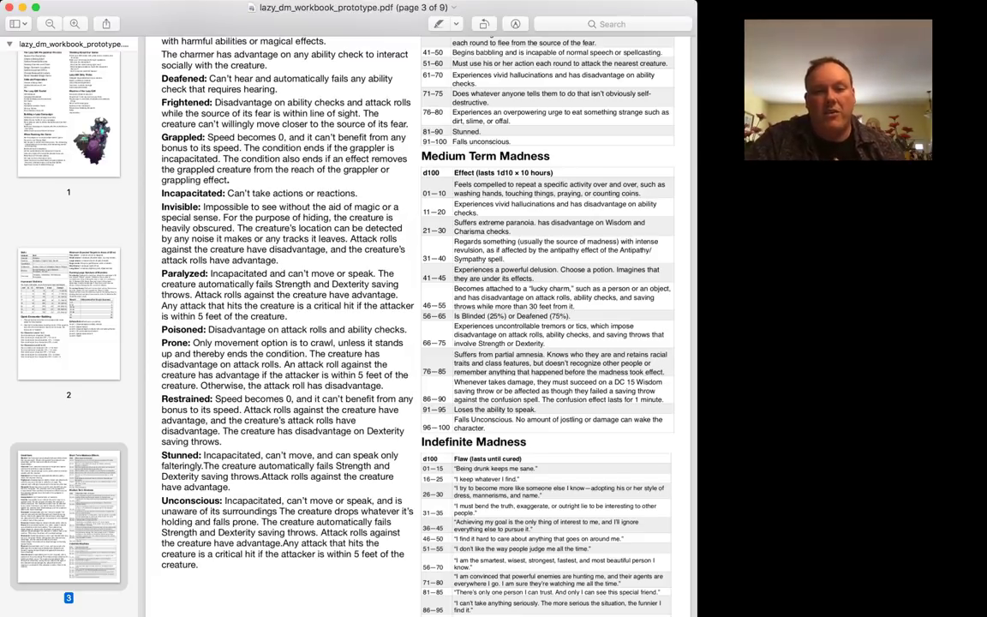
scroll(418, 325, up, 5)
- Look over the given names, surnames and Surname Generator table on page 4 of the workbook
scroll(418, 325, down, 20)
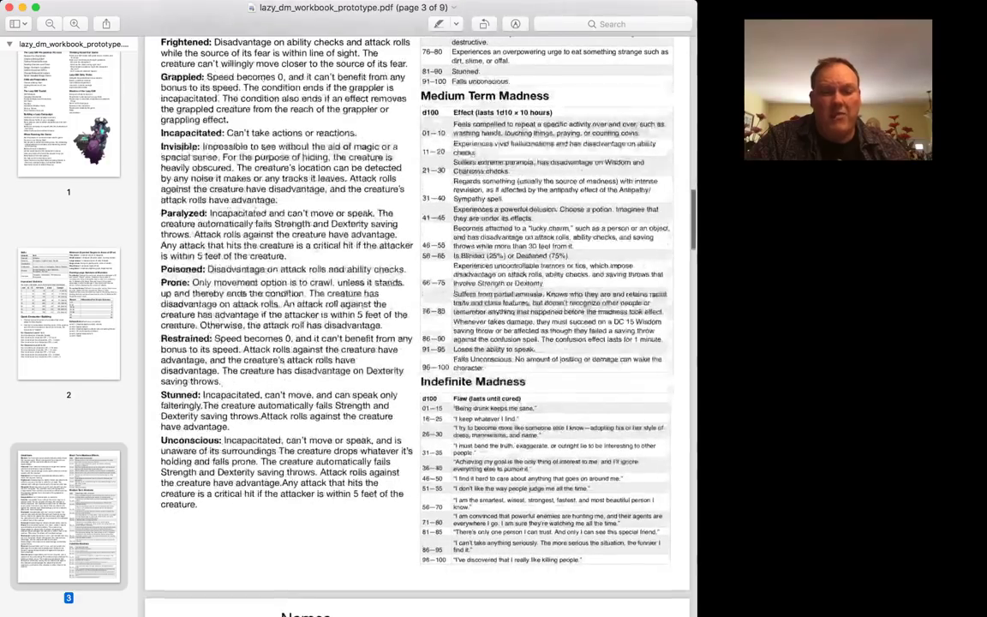
scroll(418, 325, down, 15)
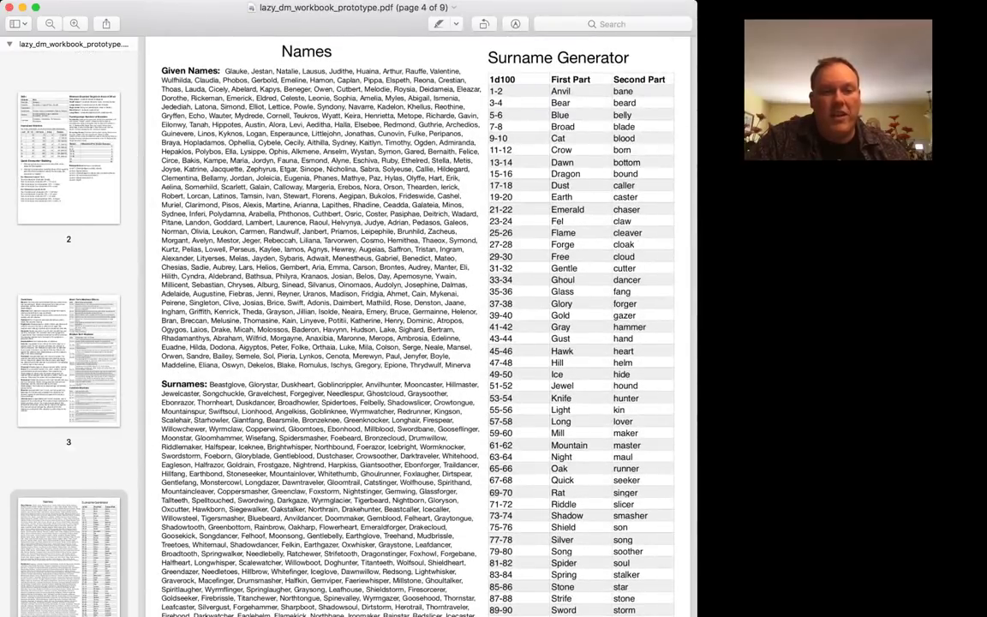
scroll(418, 326, down, 5)
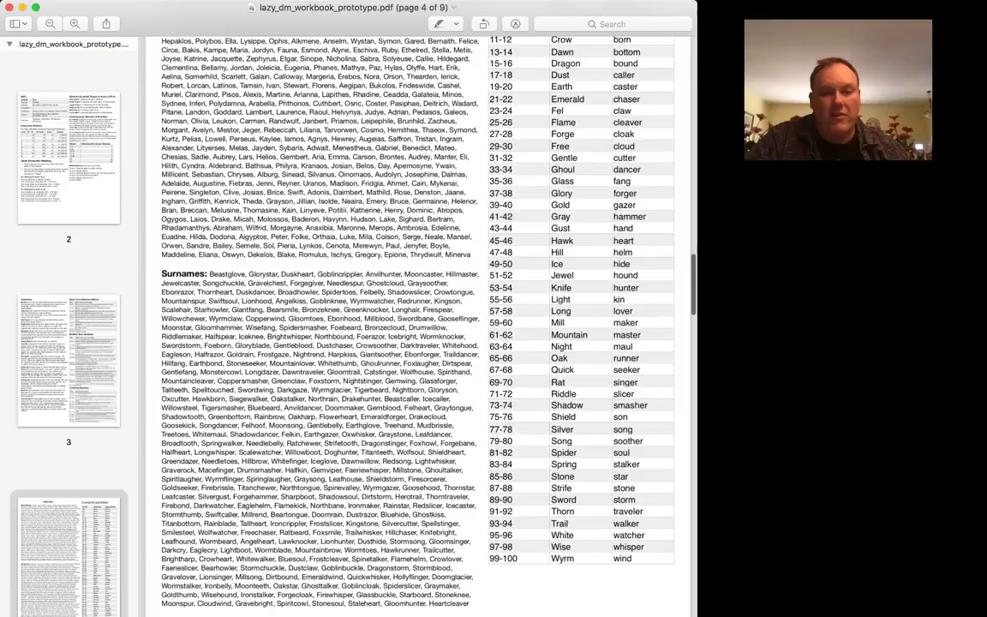
scroll(418, 326, up, 7)
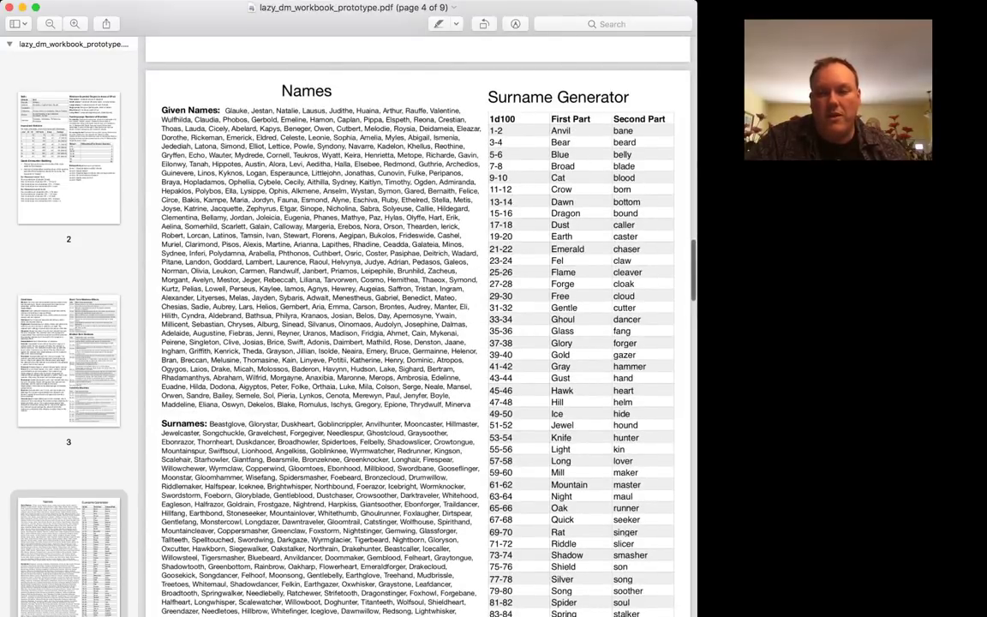
- Read through the rest of the names page, down to the end of the surnames list and the last rows of the Surname Generator table
scroll(377, 326, down, 2)
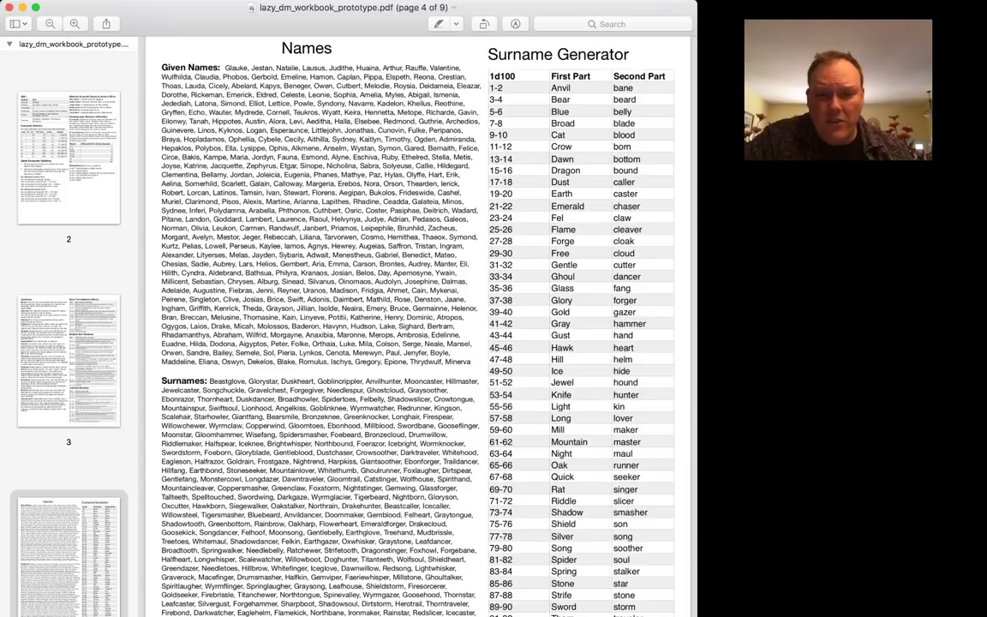
scroll(385, 325, down, 2)
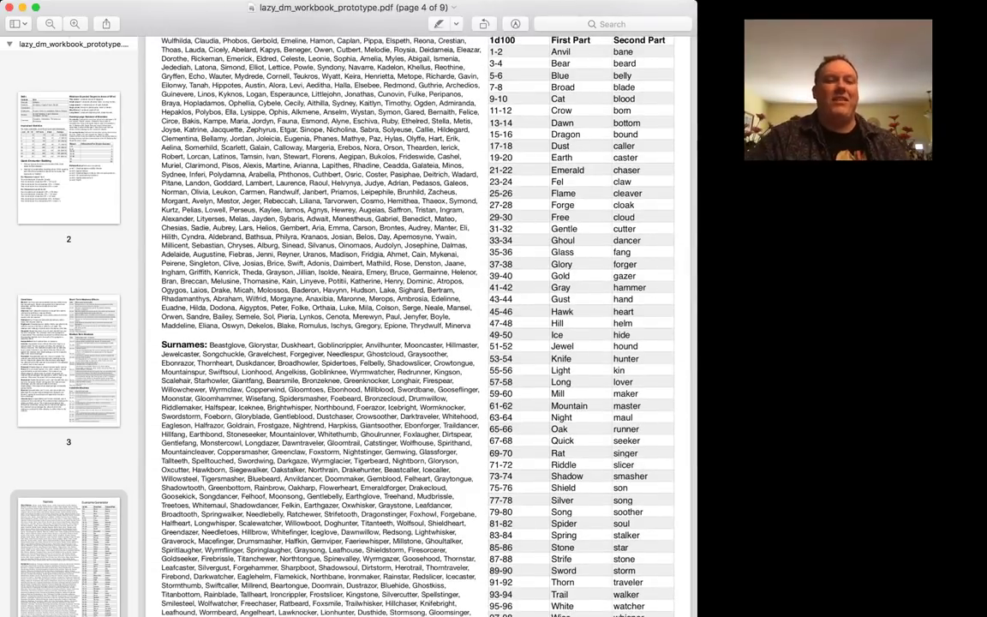
scroll(385, 326, down, 4)
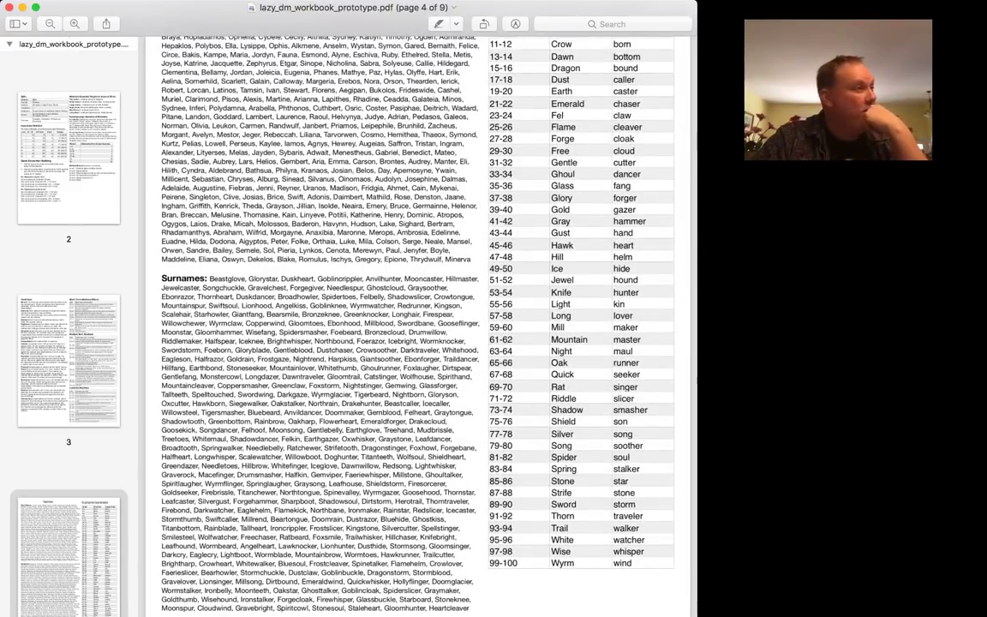
- Examine the Traps page of the workbook, covering element, physical trap and trigger tables, save DCs, attack bonuses and damage severity by level
scroll(385, 325, down, 15)
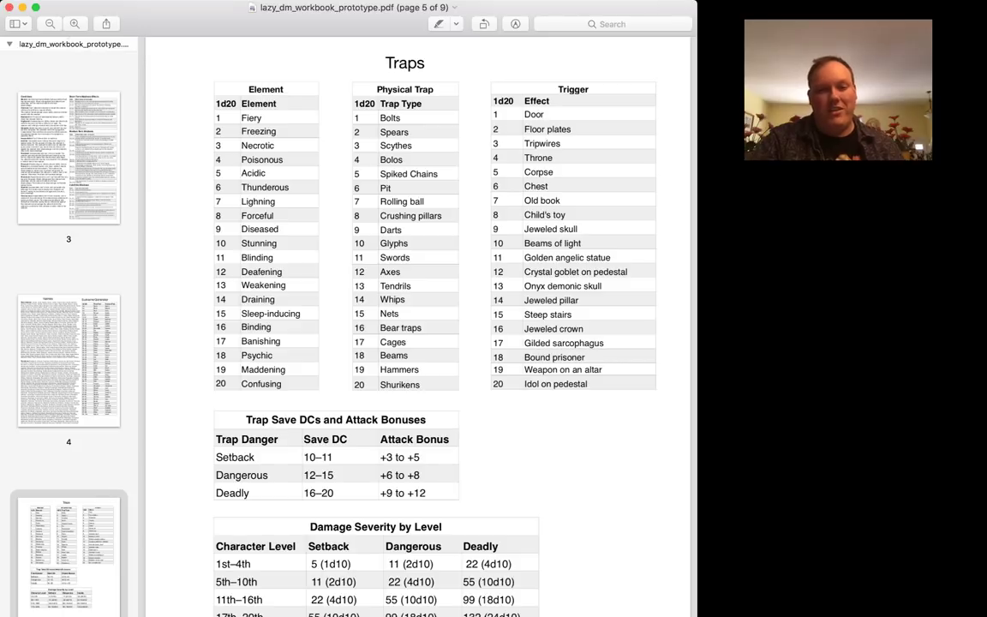
scroll(411, 325, down, 1)
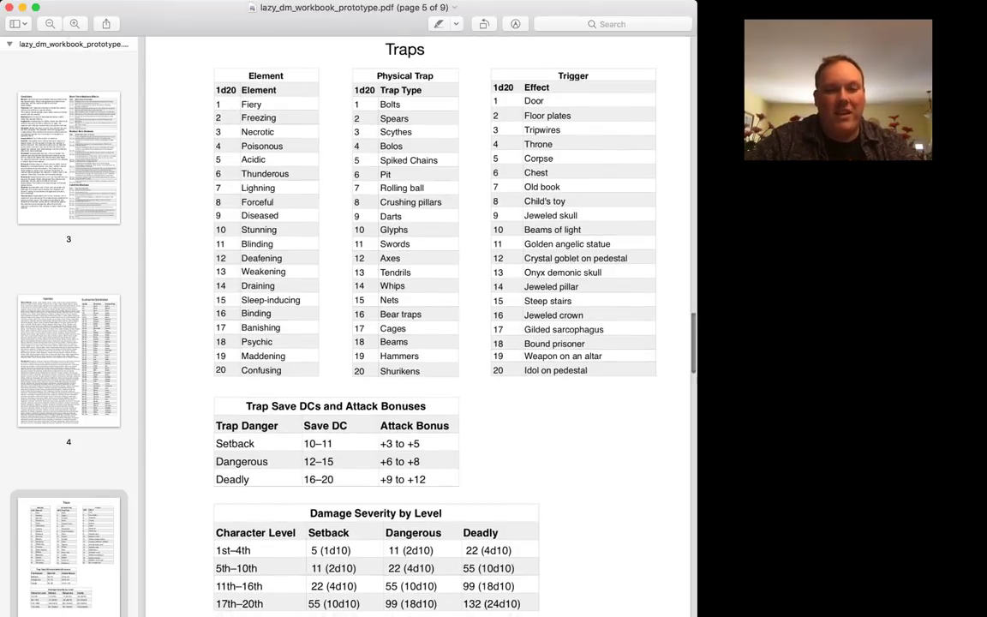
scroll(411, 326, down, 1)
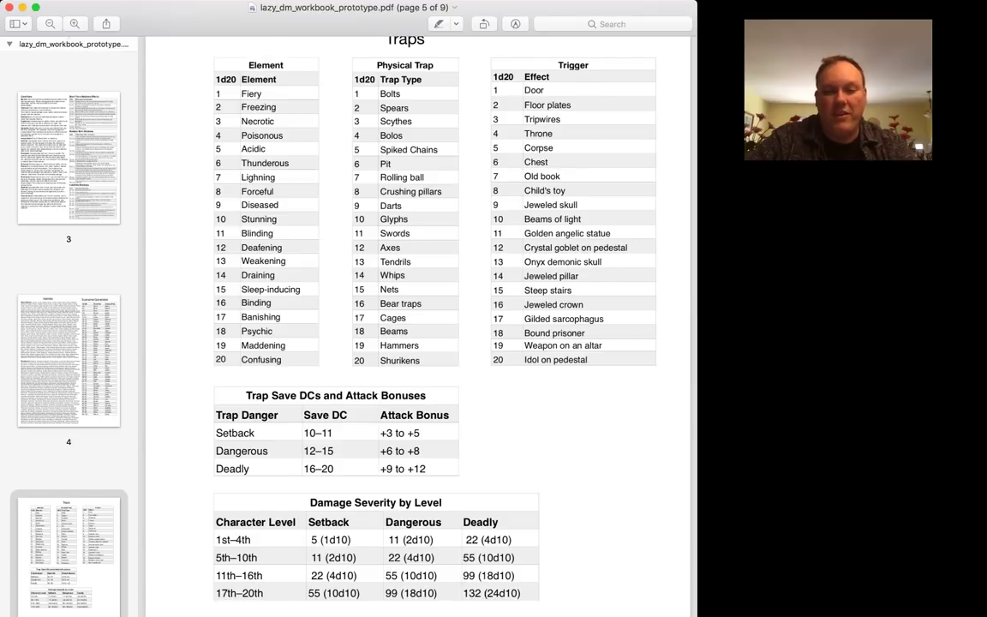
- Examine the Items page, covering item condition, origin, item, spell effect, weapon and armor tables
scroll(412, 326, down, 10)
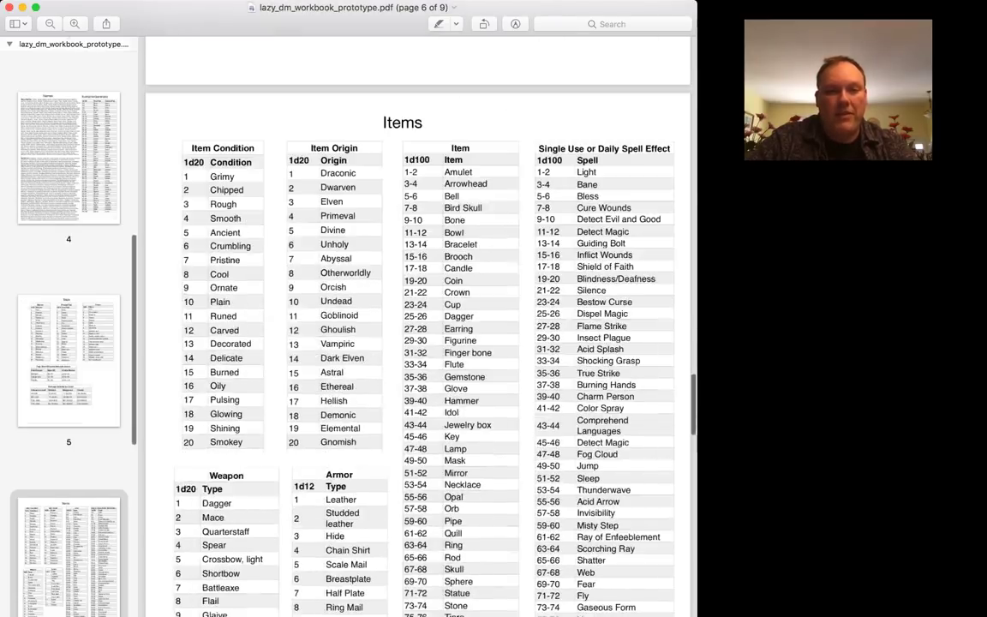
scroll(412, 325, down, 3)
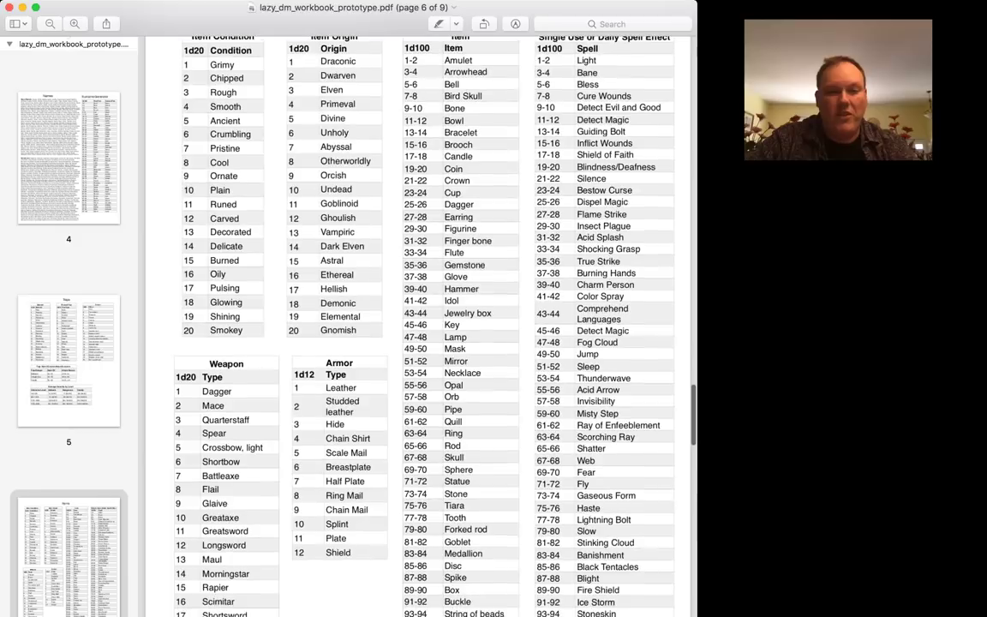
scroll(411, 326, up, 2)
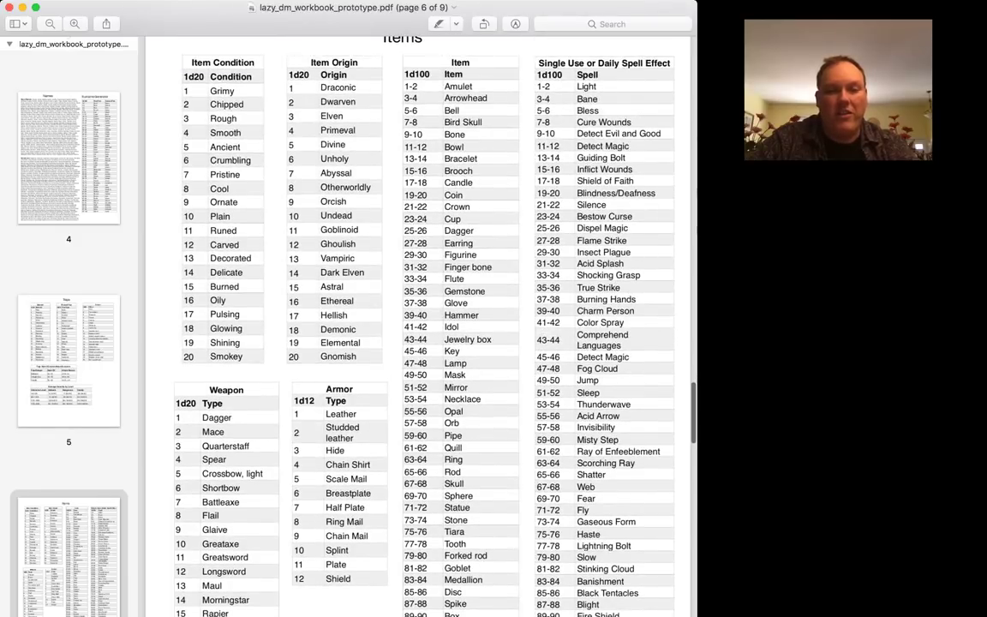
scroll(411, 326, down, 2)
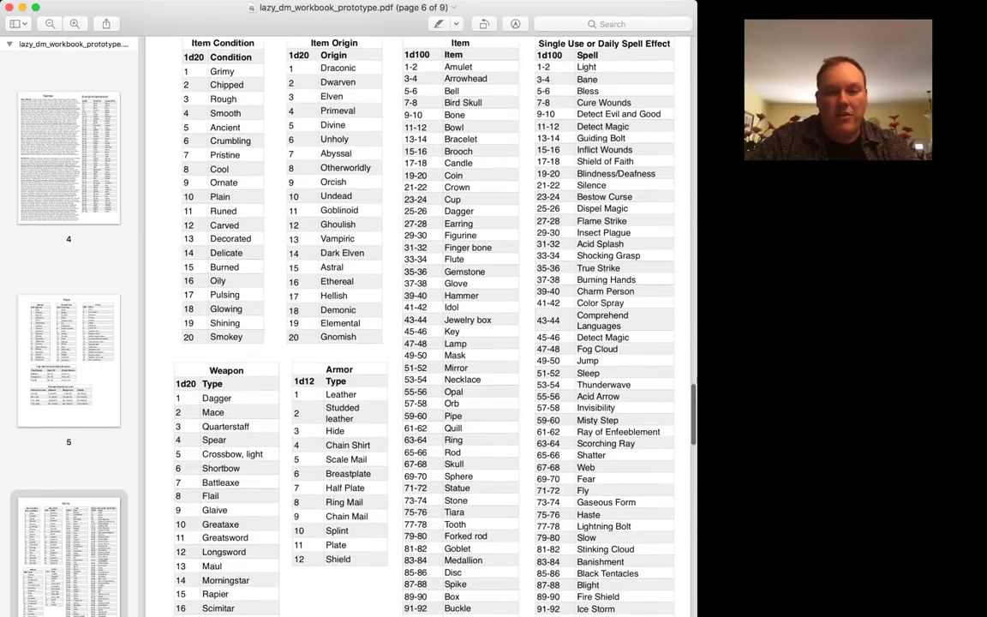
scroll(411, 326, up, 2)
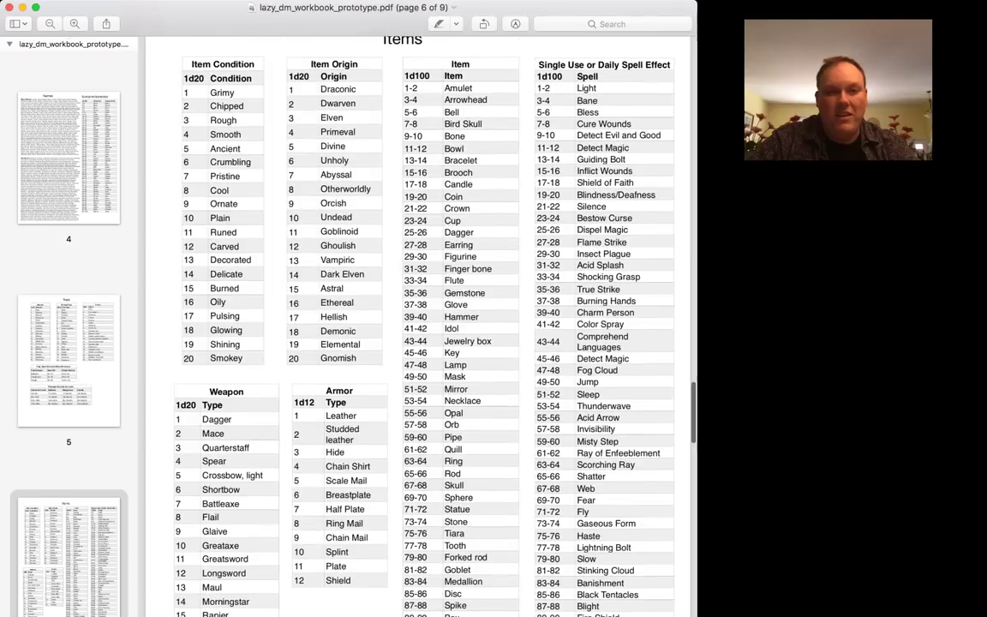
scroll(411, 325, down, 1)
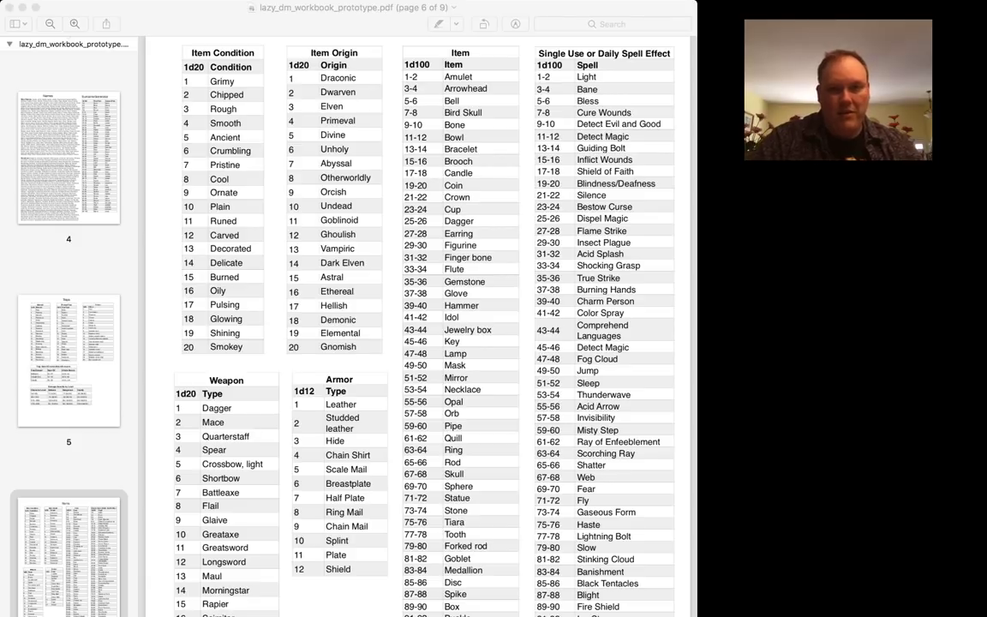
key(super+Tab)
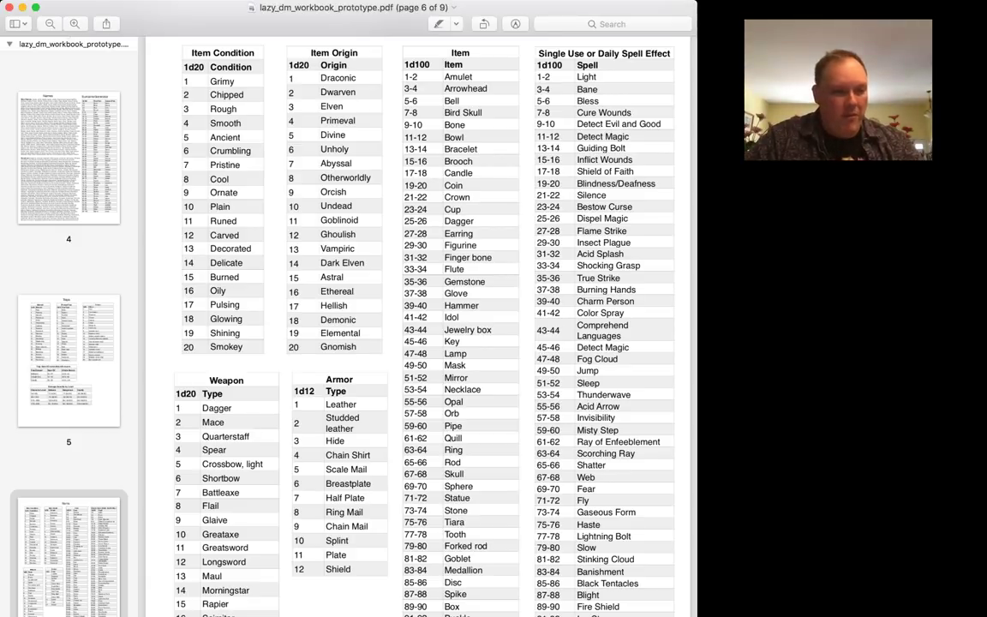
key(super+Tab)
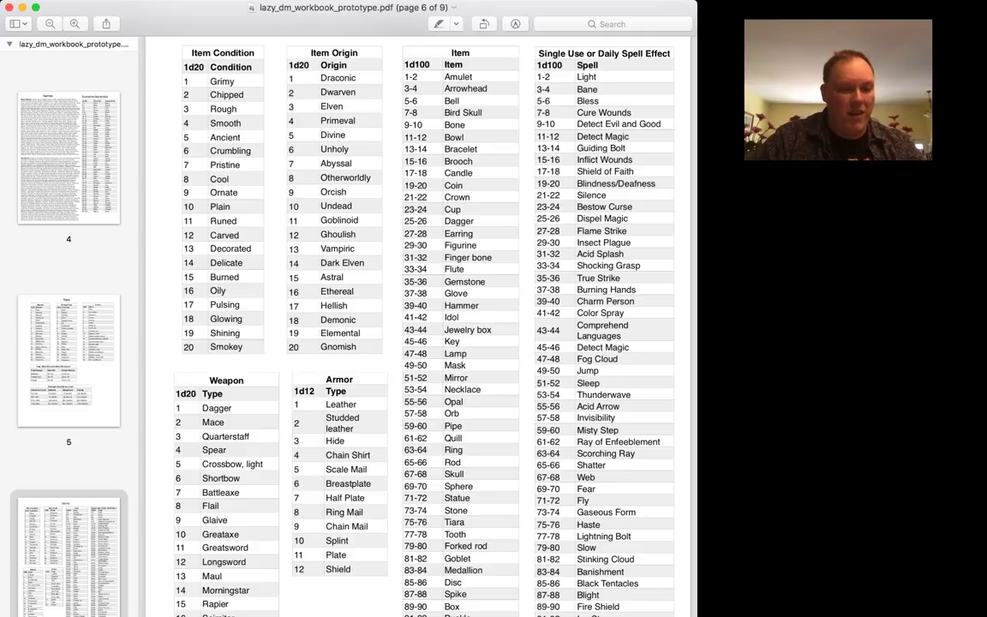
key(super+Tab)
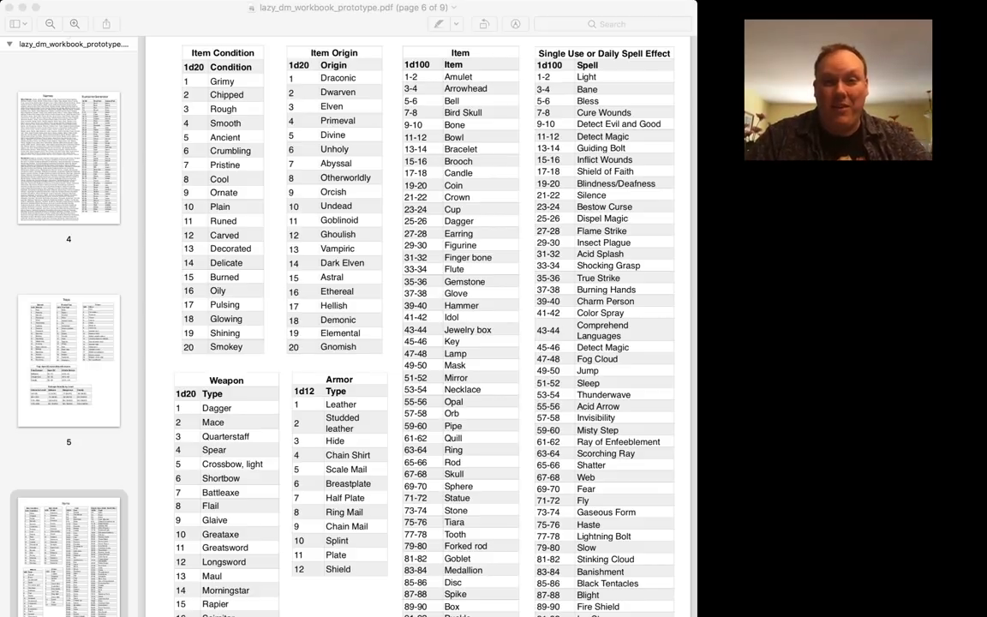
- Examine the Ancient Monuments page of the workbook, covering the condition, origin, type and effect tables
click(627, 543)
scroll(420, 342, down, 15)
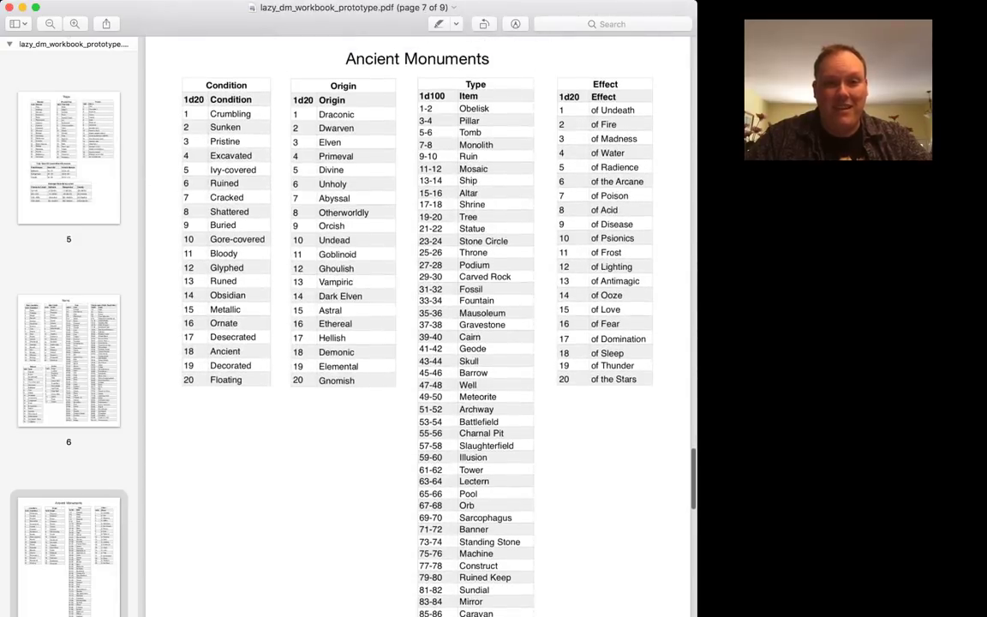
scroll(420, 342, down, 1)
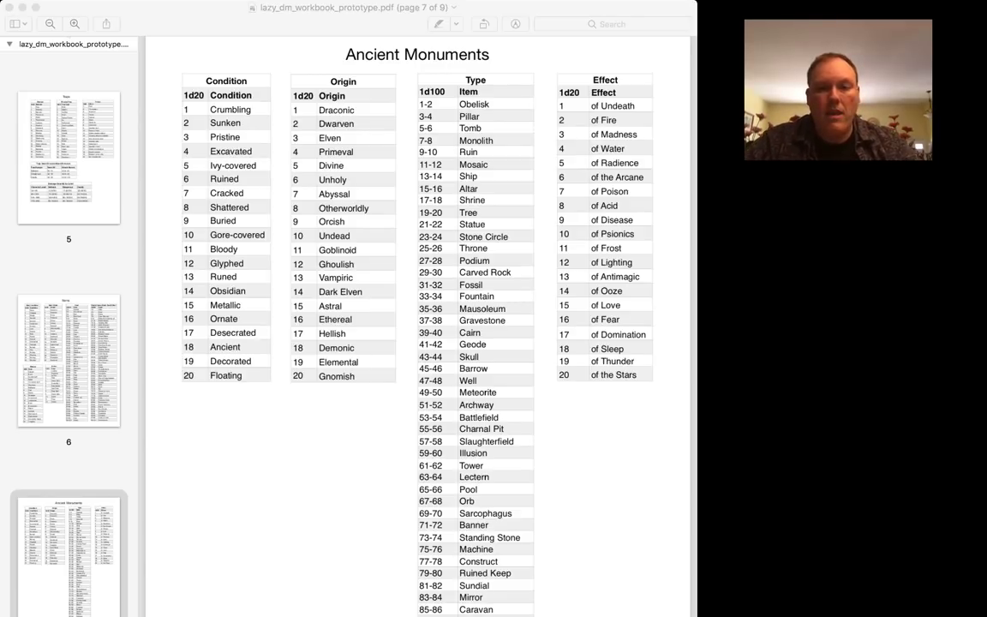
key(super+Tab)
scroll(418, 326, down, 3)
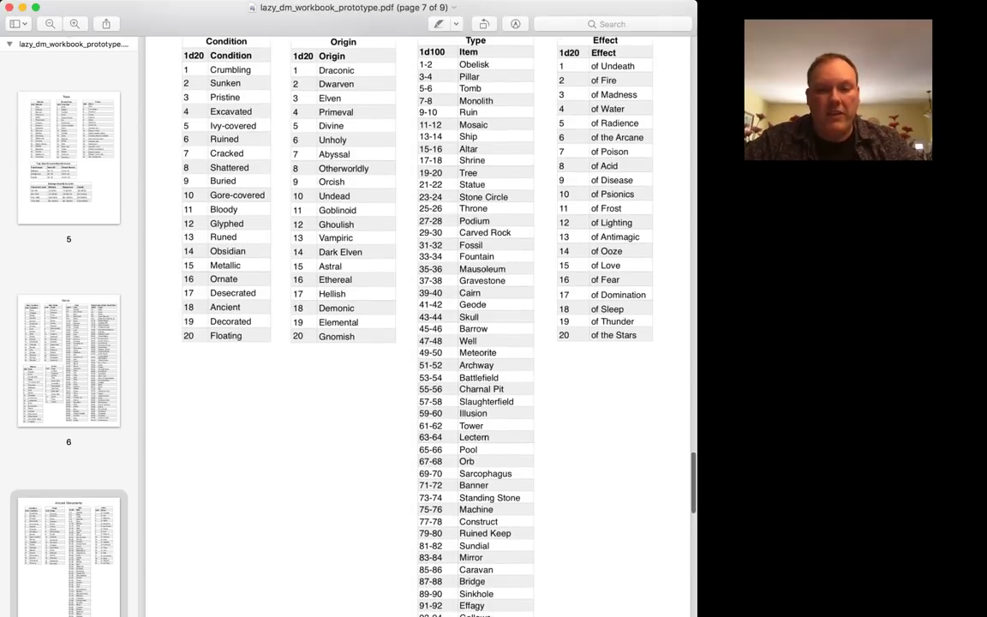
scroll(417, 326, up, 2)
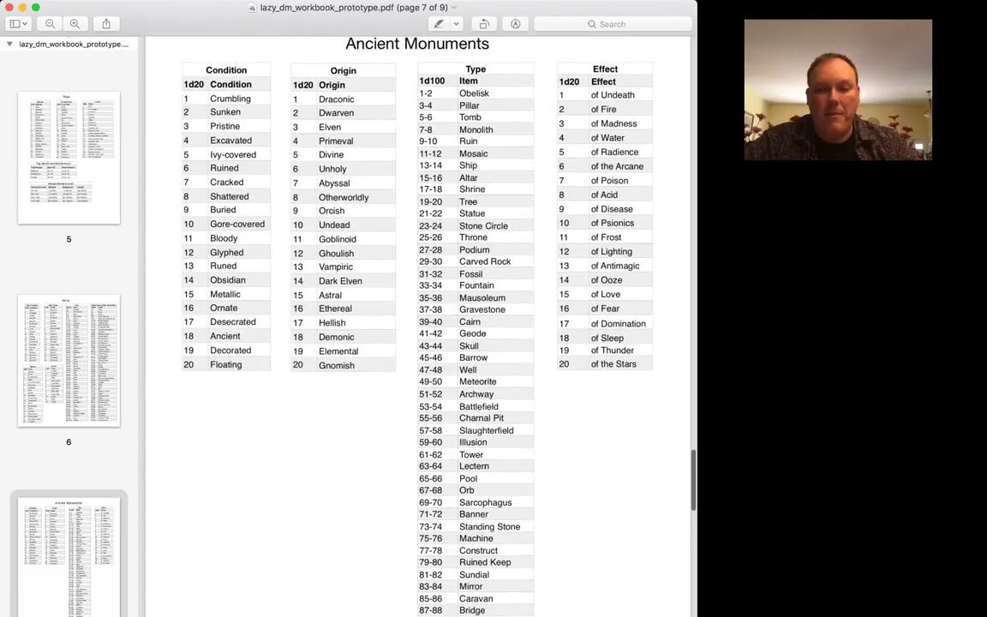
scroll(417, 325, up, 1)
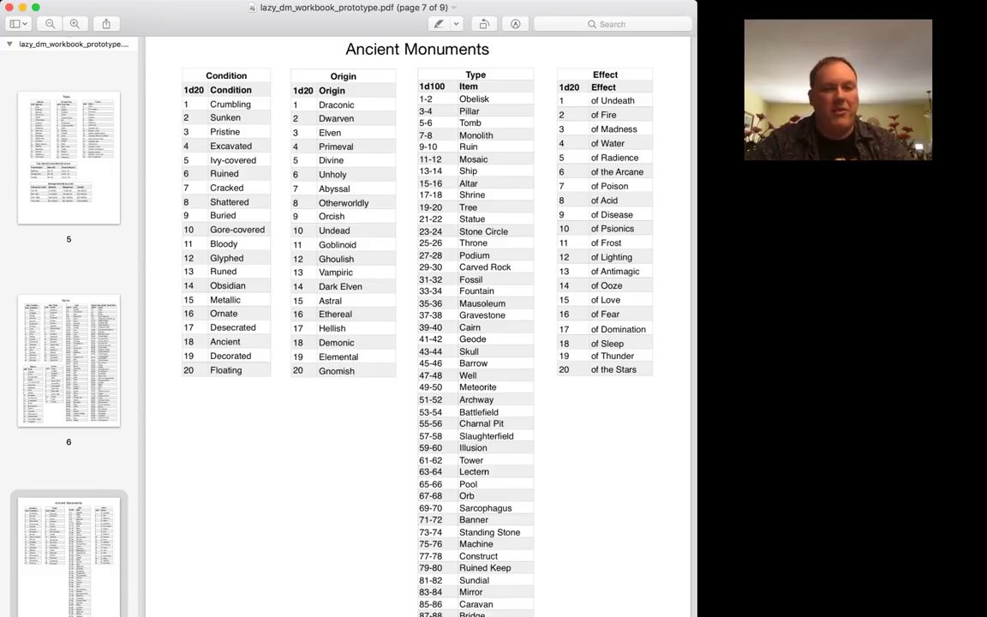
- Read the Quick Encounter Building instructions on page 8 and examine the challenge rating chart for character levels 1 to 20
scroll(417, 326, down, 15)
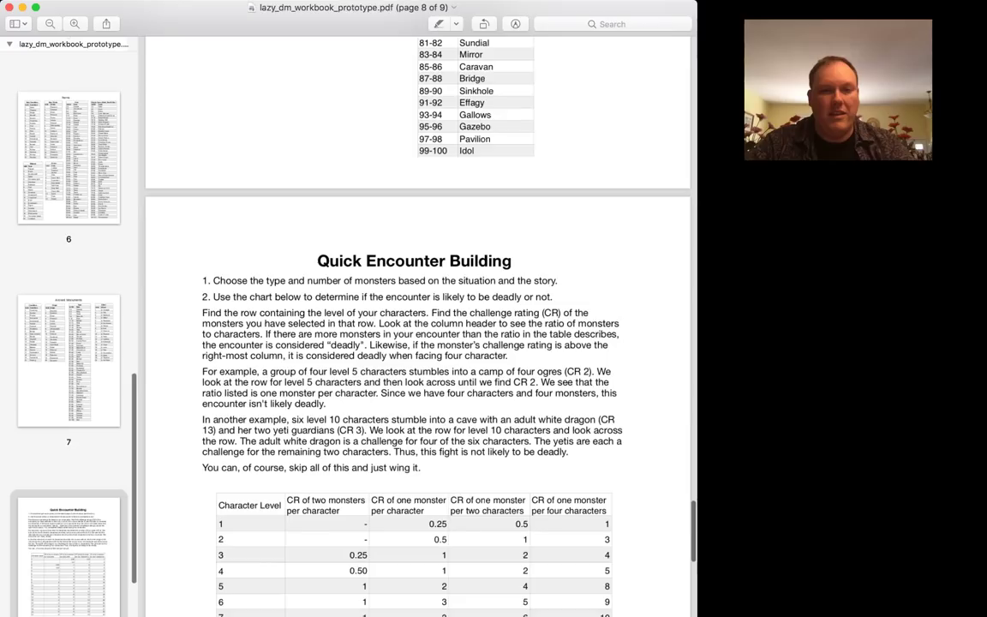
scroll(417, 326, down, 5)
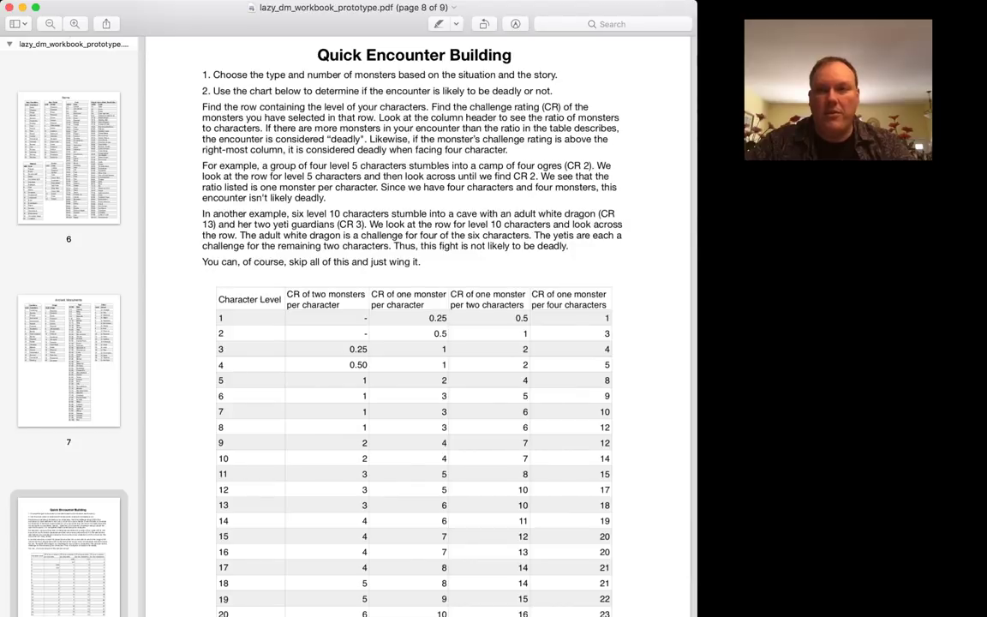
scroll(417, 326, up, 3)
scroll(417, 326, down, 4)
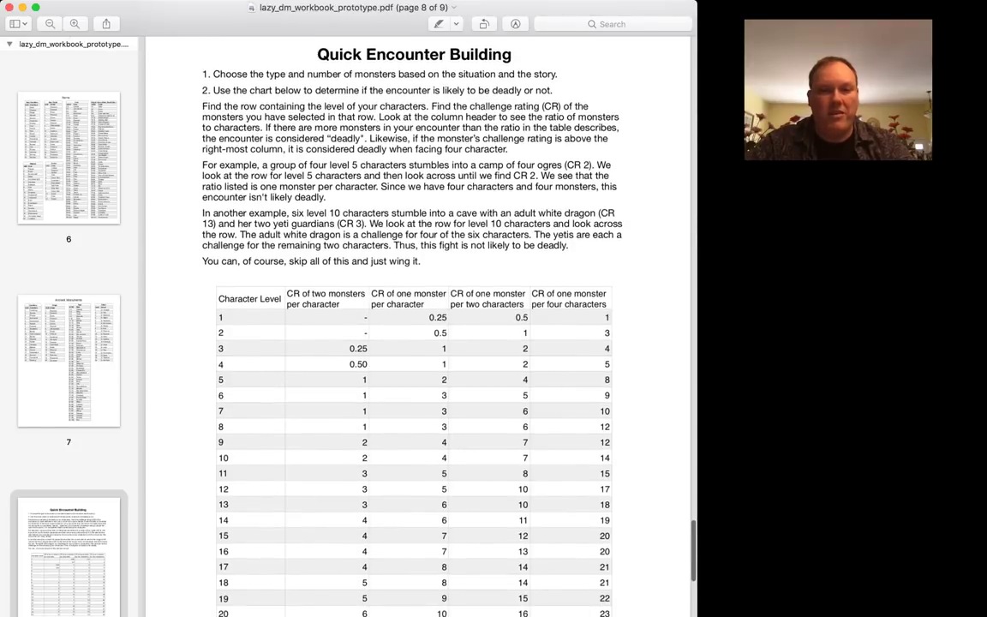
scroll(417, 326, up, 1)
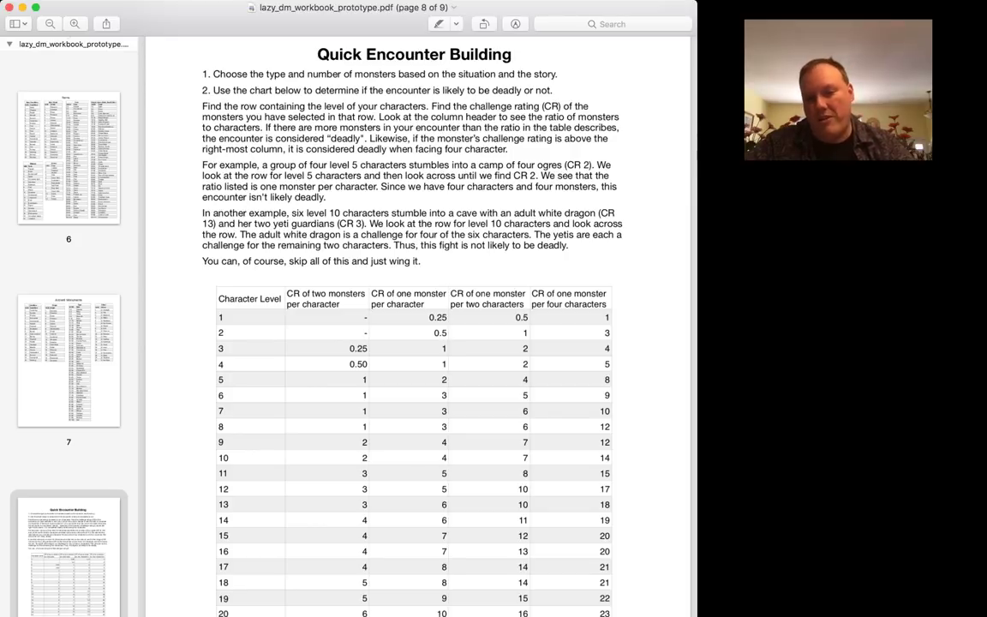
scroll(411, 325, down, 1)
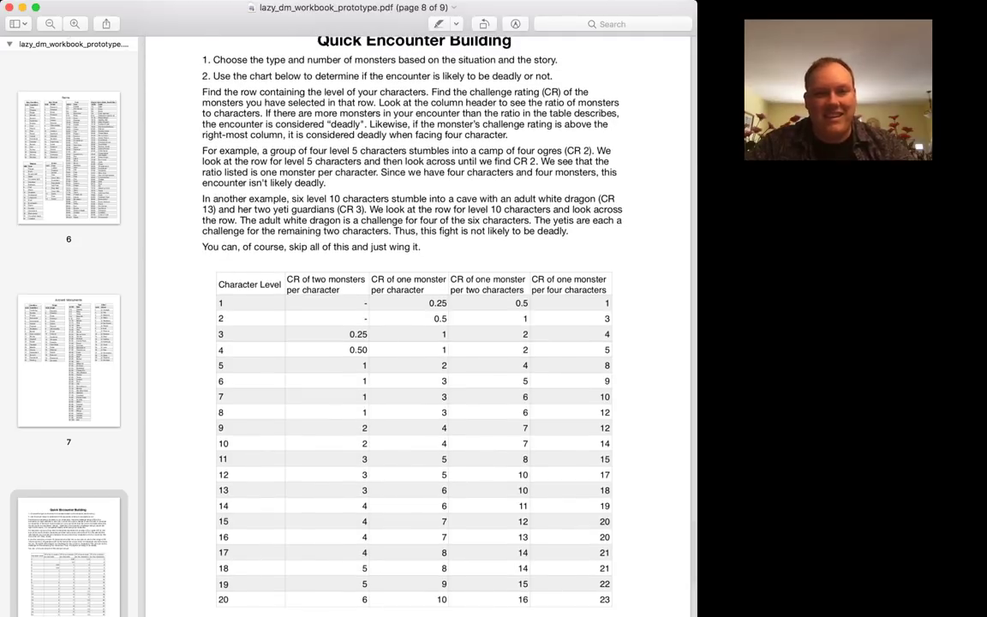
scroll(411, 326, up, 1)
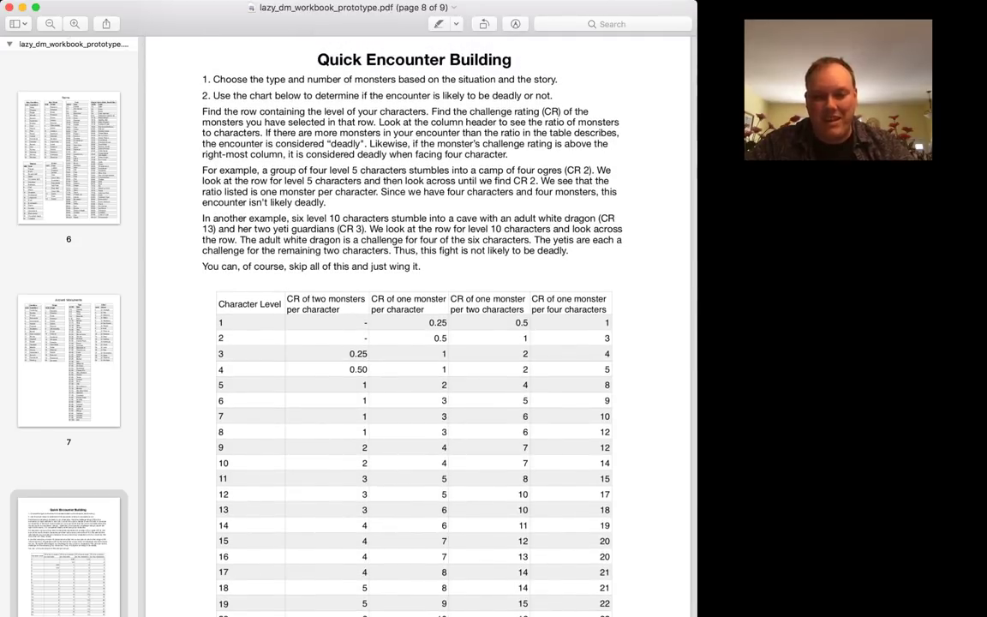
- Look over the "Theater of the Mind" combat guidelines on page 9, including the DM and player summaries, positioning and areas of effect
scroll(418, 326, down, 10)
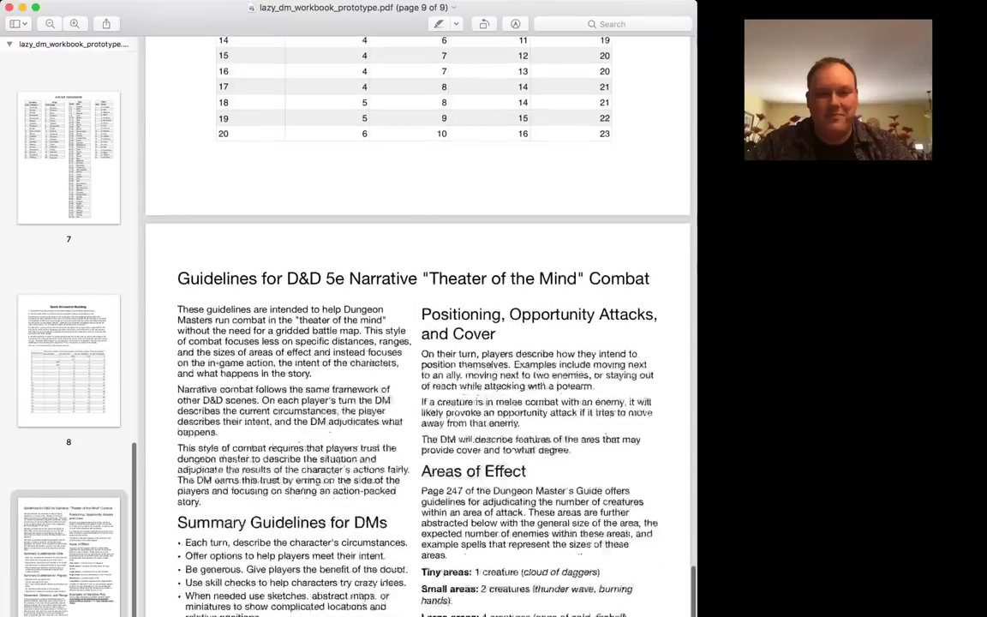
scroll(418, 326, down, 3)
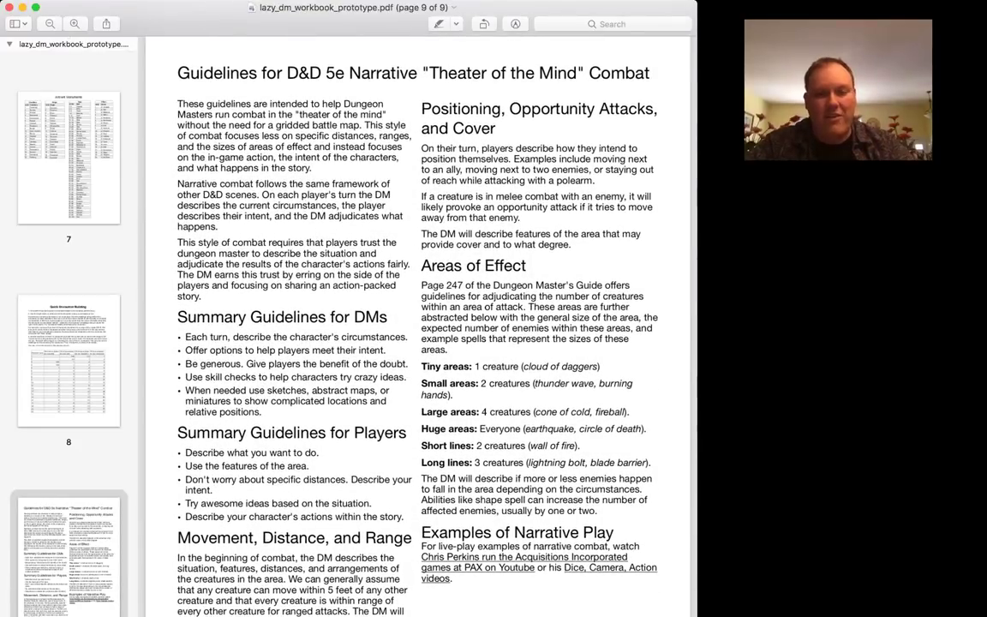
scroll(418, 326, down, 2)
scroll(418, 326, down, 4)
scroll(418, 325, up, 5)
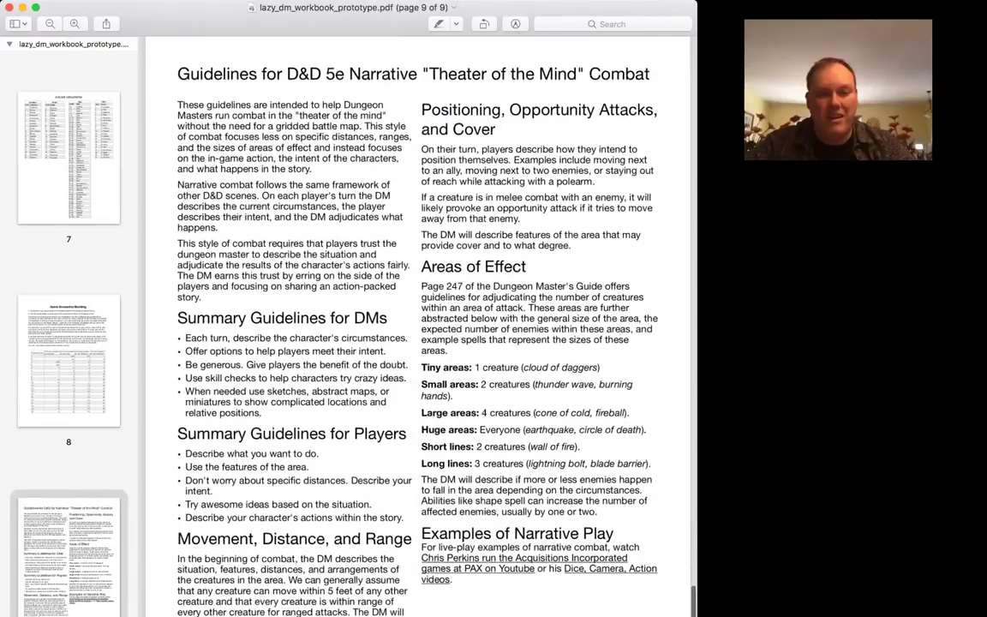
scroll(418, 326, down, 2)
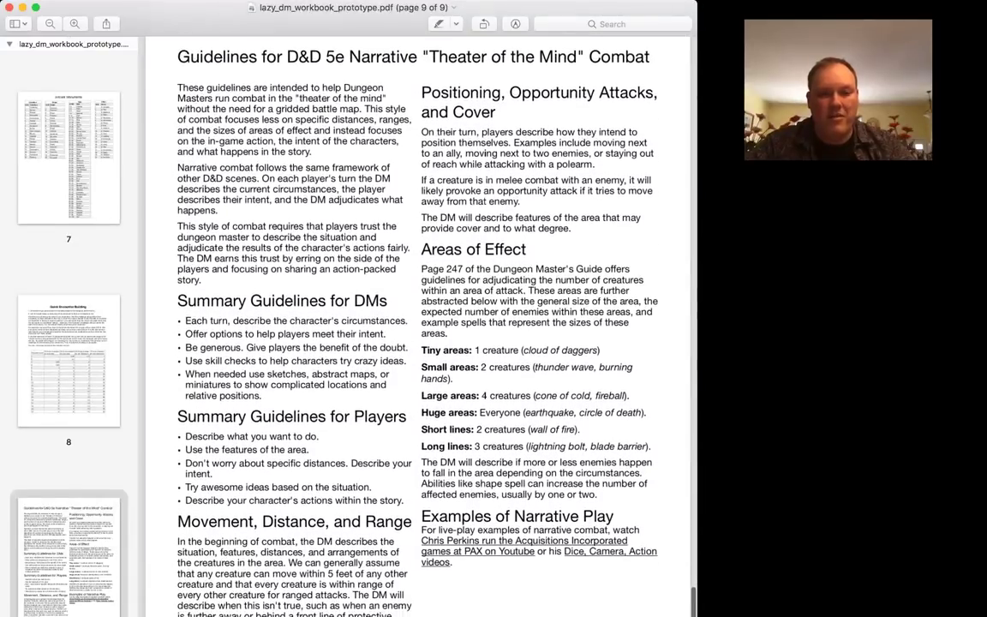